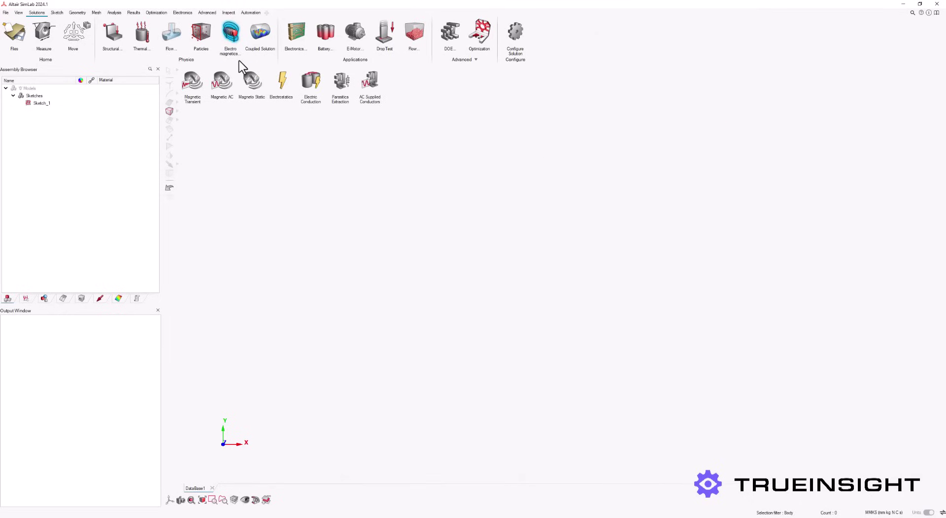
# - Create a 3D Magnetostatics solution named MagnetoStatic with the Flux solver
pyautogui.click(252, 82)
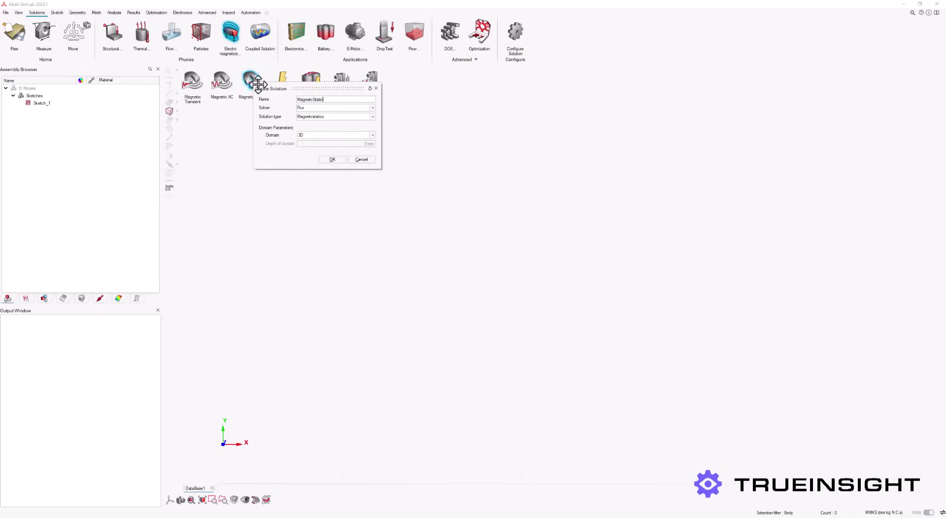
pyautogui.click(332, 159)
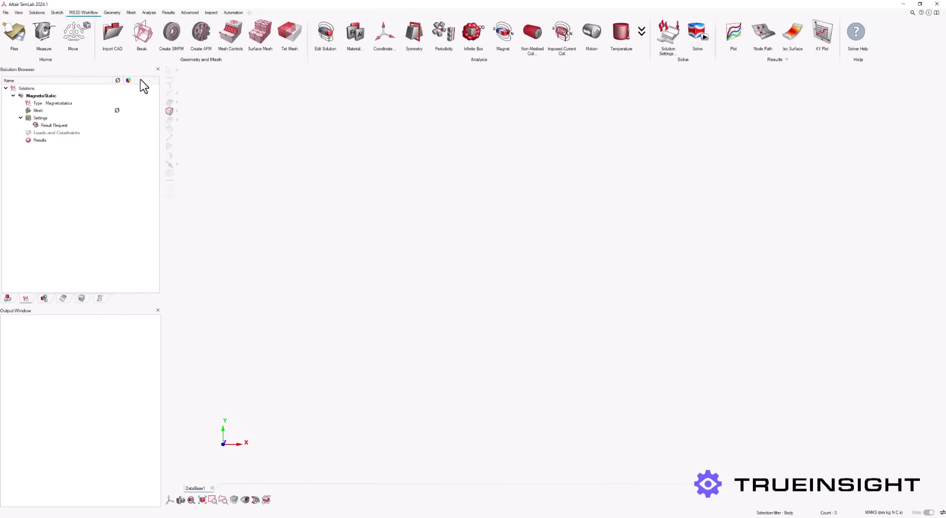
# - Start a new sketch on the XY plane and draw two nested rectangles, one inside the other, around the origin
pyautogui.click(59, 14)
pyautogui.click(147, 34)
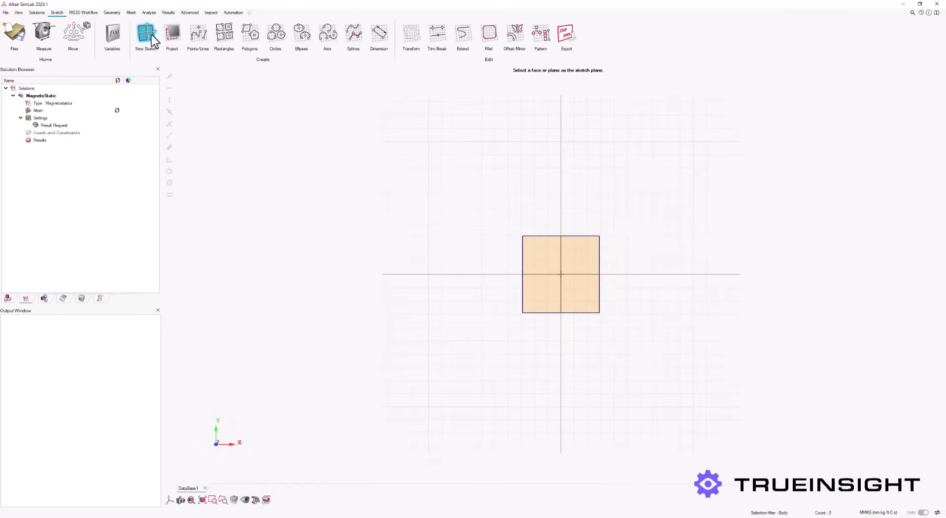
pyautogui.click(574, 288)
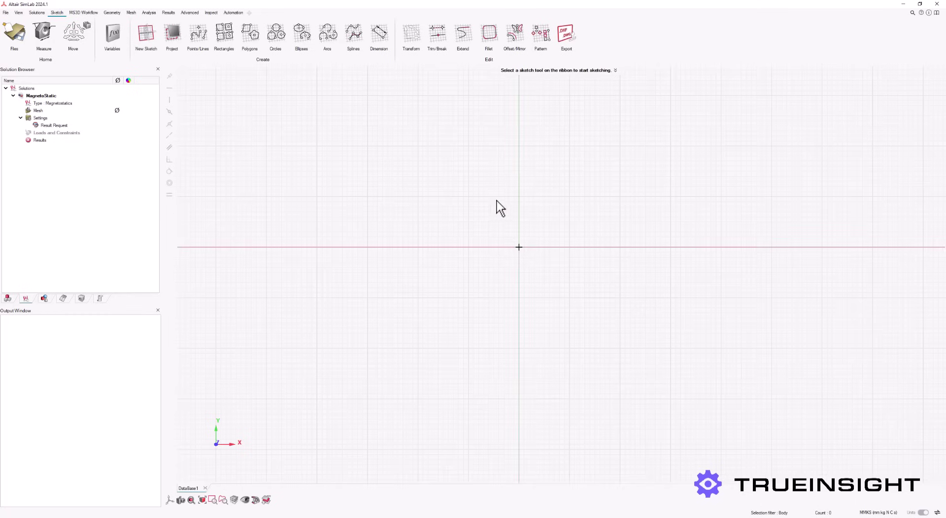
pyautogui.click(223, 33)
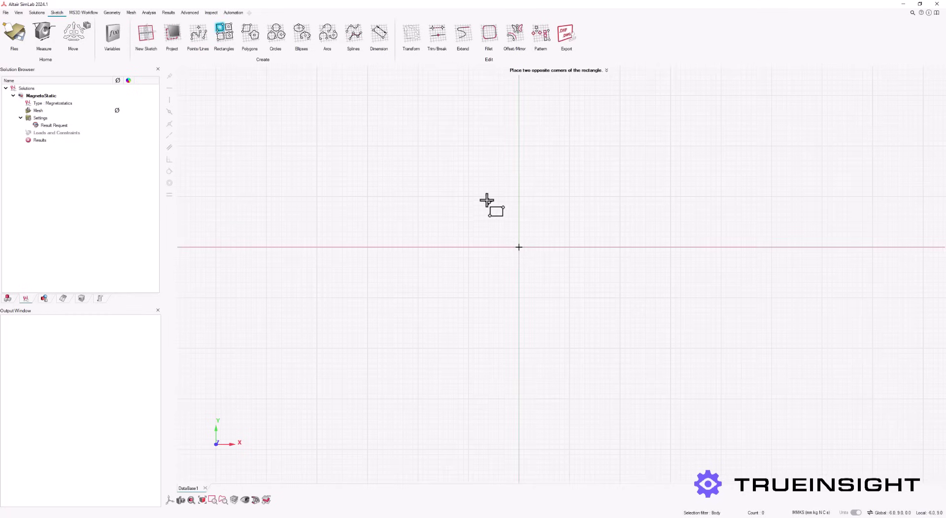
pyautogui.click(488, 202)
pyautogui.click(550, 282)
pyautogui.click(479, 191)
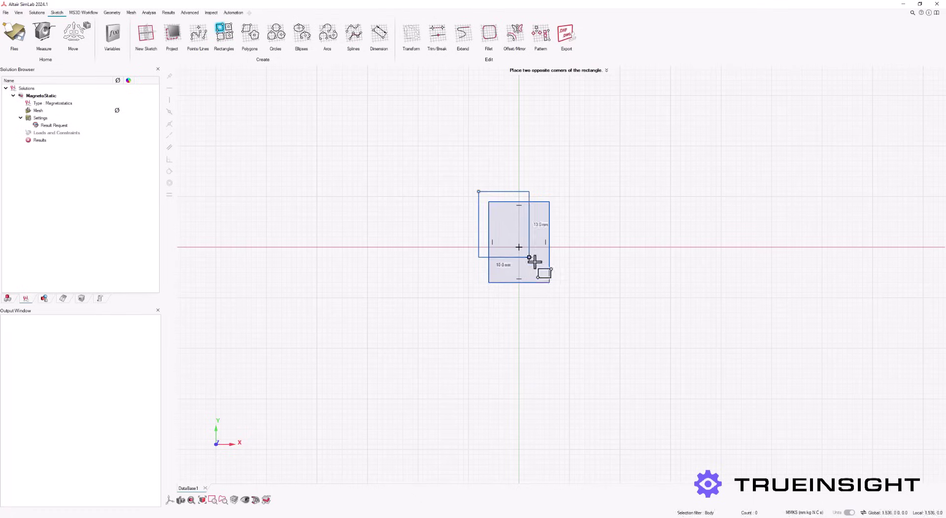
pyautogui.click(559, 293)
pyautogui.press('Escape')
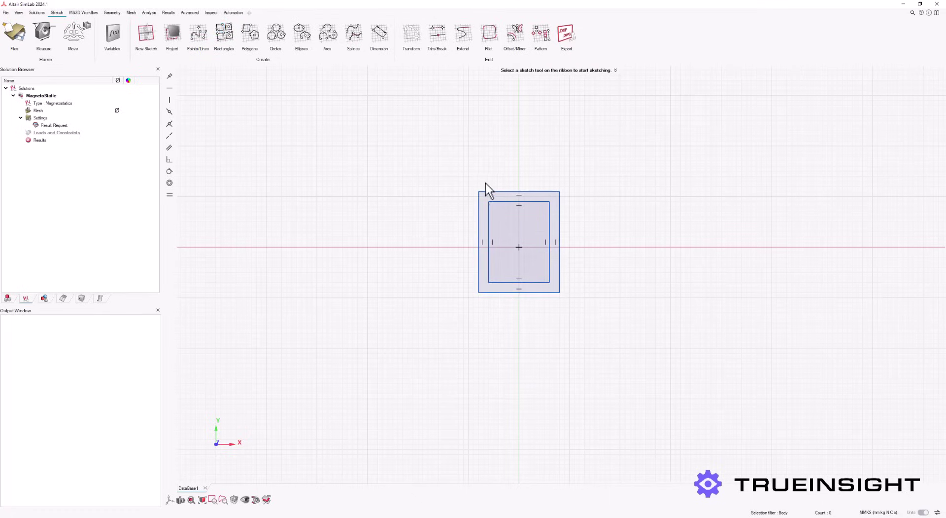
# - Set the outer rectangle's opposite corners to (-11.05, 14) mm and (11.05, -14) mm
pyautogui.click(479, 192)
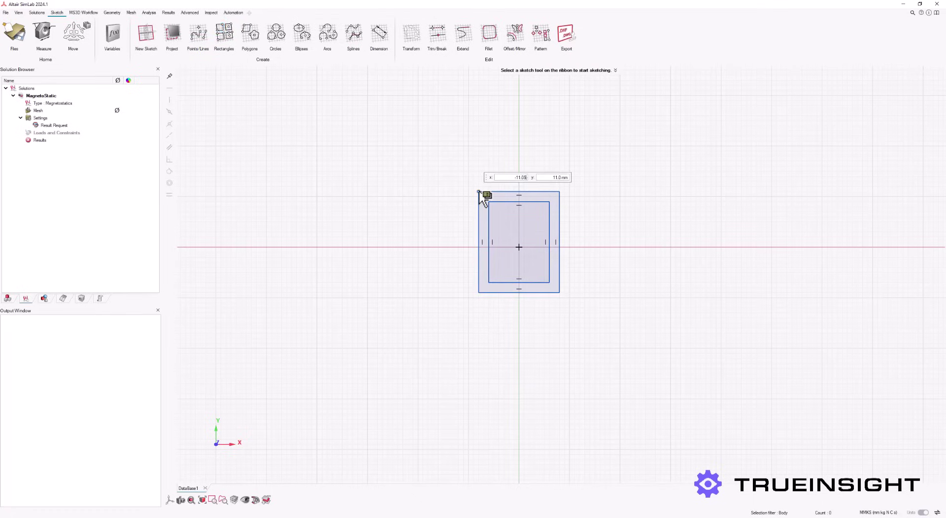
pyautogui.press('Tab')
pyautogui.write('14')
pyautogui.press('Return')
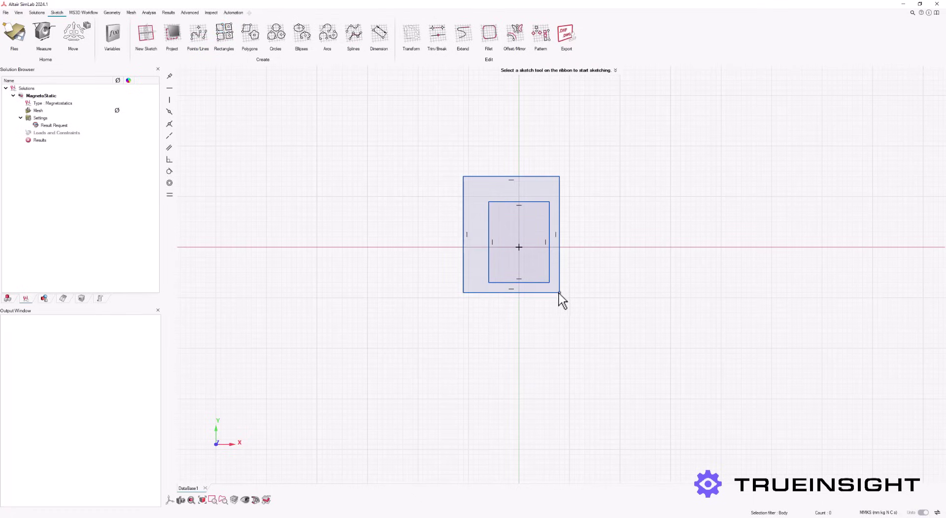
pyautogui.click(559, 292)
pyautogui.write('11.05')
pyautogui.press('Tab')
pyautogui.write('-14')
pyautogui.press('Return')
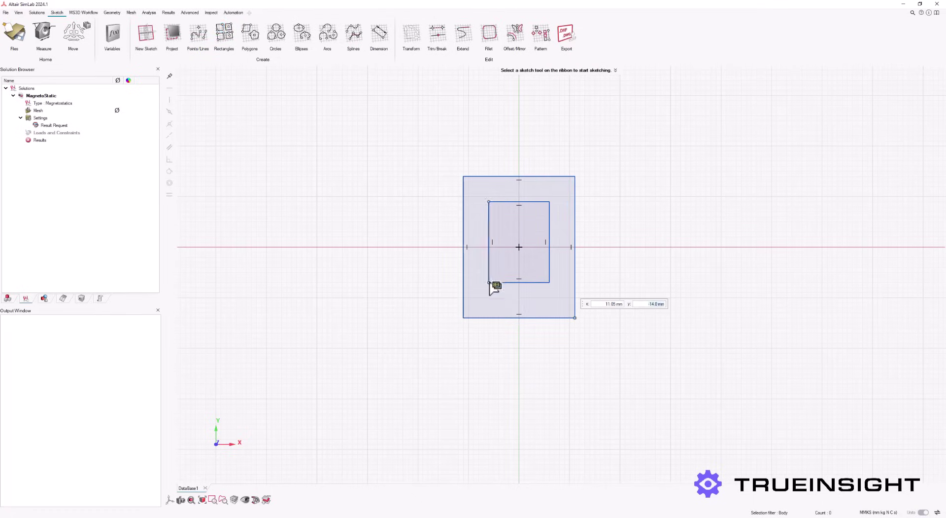
# - Set the inner rectangle's opposite corners to (-9.55, -12.5) mm and (9.55, 12.5) mm
pyautogui.click(490, 282)
pyautogui.click(529, 268)
pyautogui.write('-9.55')
pyautogui.press('Tab')
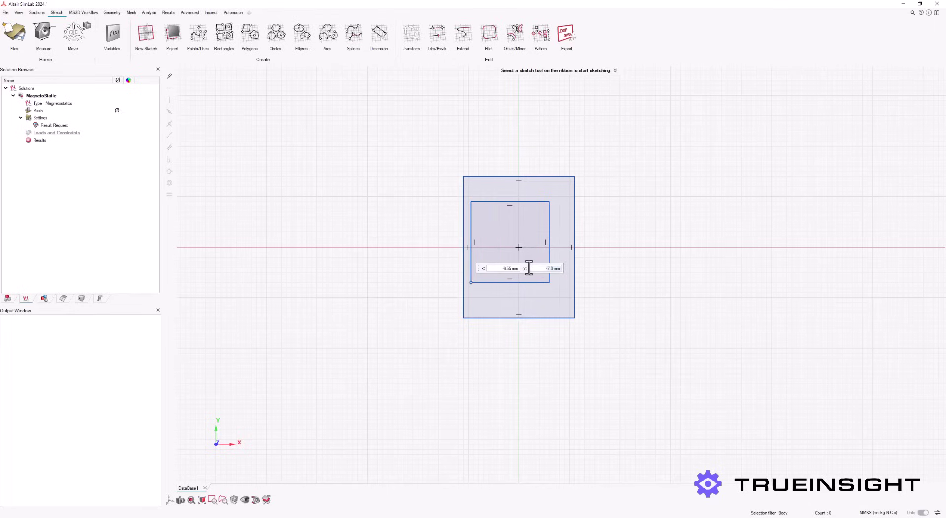
pyautogui.write('-12.5')
pyautogui.press('Return')
pyautogui.click(551, 204)
pyautogui.write('9.55')
pyautogui.press('Tab')
pyautogui.write('12.5')
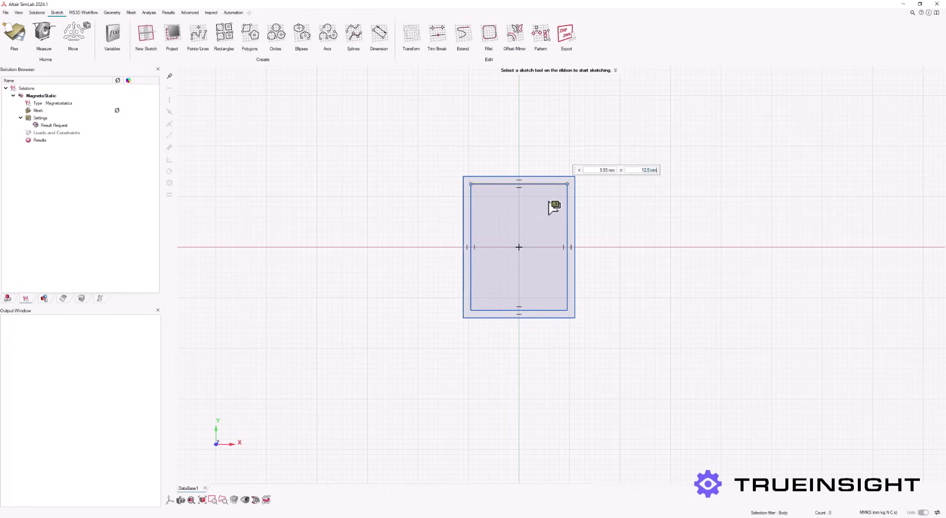
pyautogui.press('Return')
# - Fillet all eight corners of the inner and outer rectangles with a 2 mm radius
pyautogui.click(489, 32)
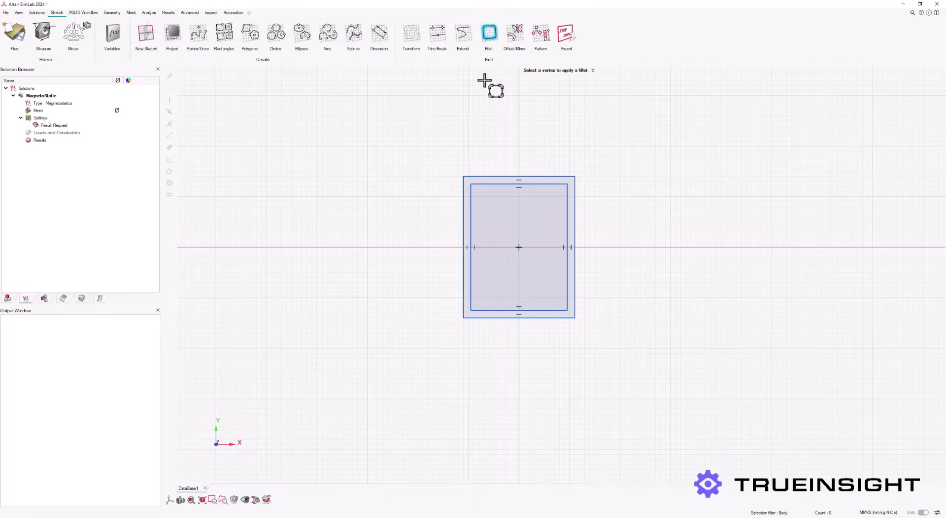
pyautogui.click(472, 185)
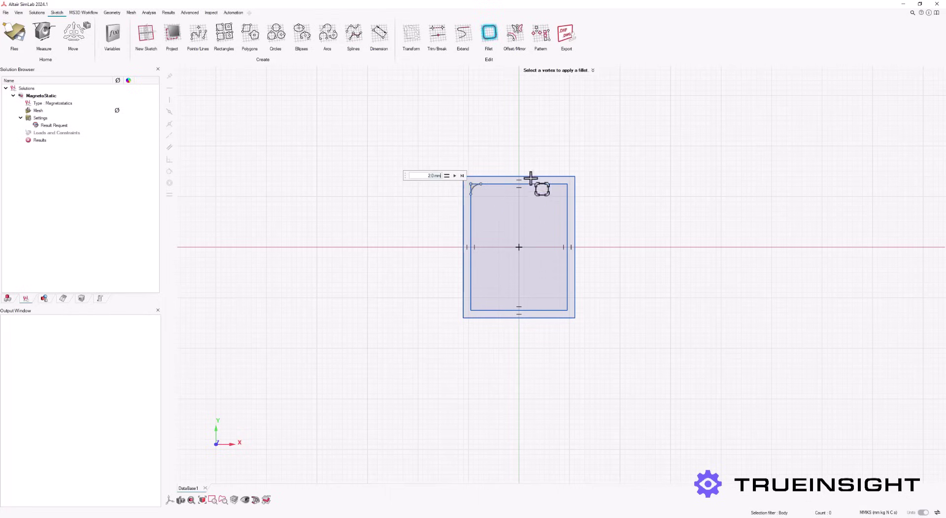
pyautogui.click(567, 184)
pyautogui.click(568, 309)
pyautogui.click(471, 310)
pyautogui.click(464, 177)
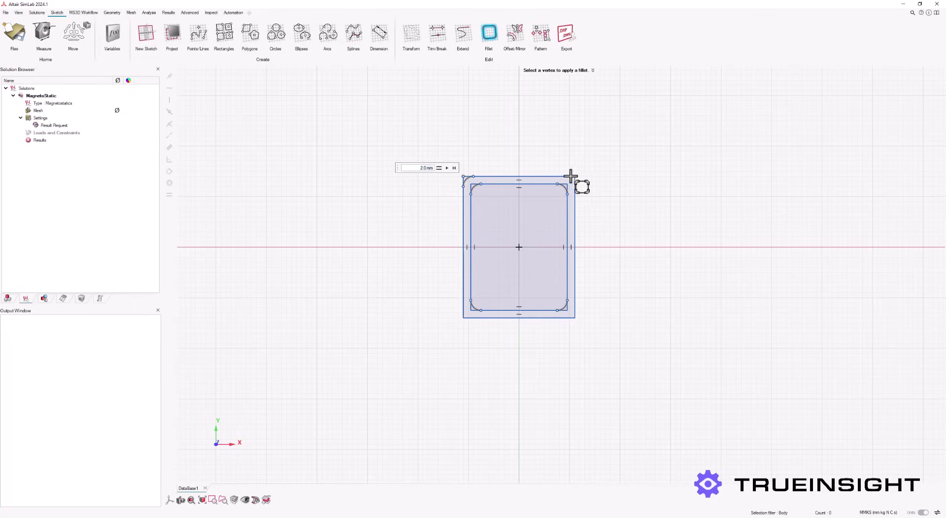
pyautogui.click(574, 177)
pyautogui.click(574, 316)
pyautogui.click(473, 317)
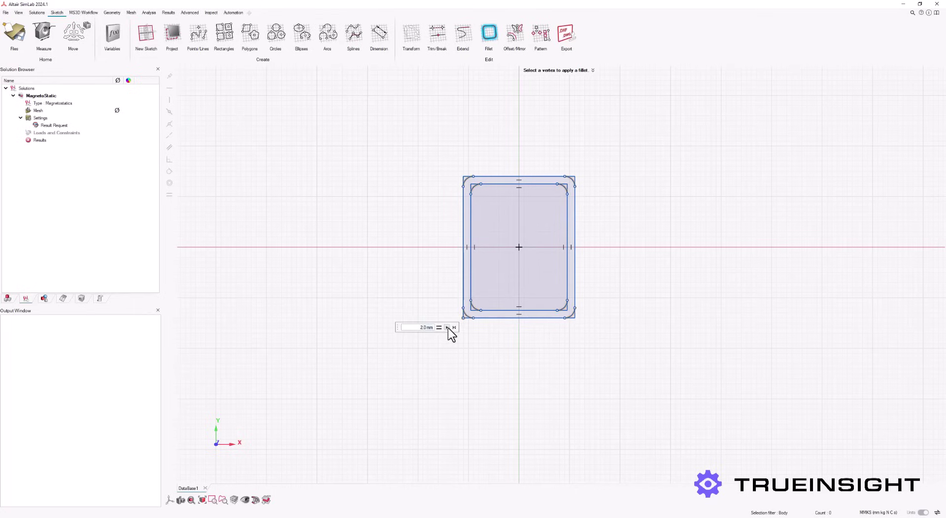
pyautogui.click(448, 327)
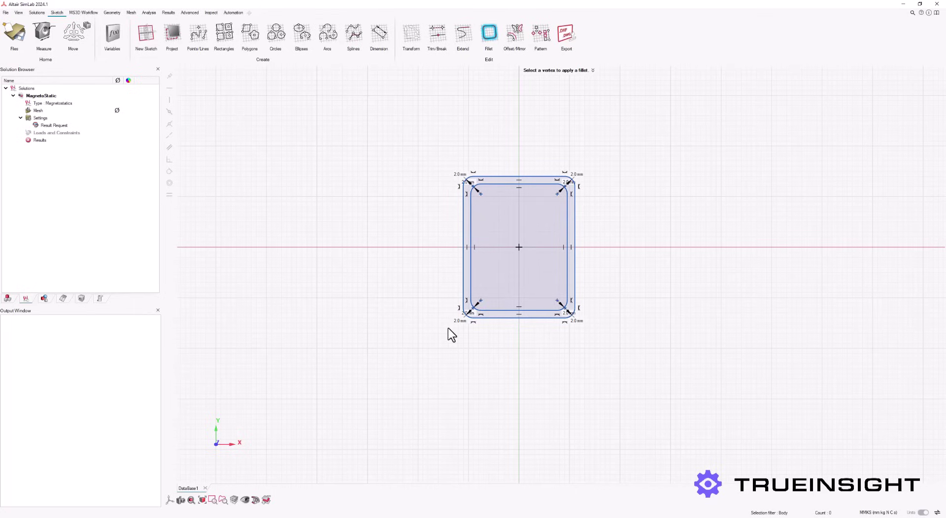
# - Create bodies from Sketch_1 in the Assembly Browser
pyautogui.click(8, 298)
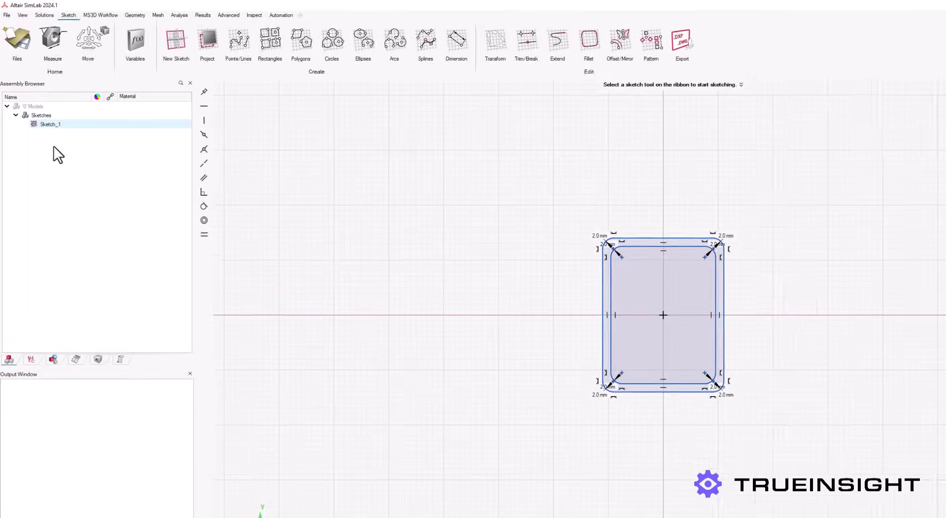
pyautogui.rightClick(47, 123)
pyautogui.moveTo(82, 138)
pyautogui.click(154, 137)
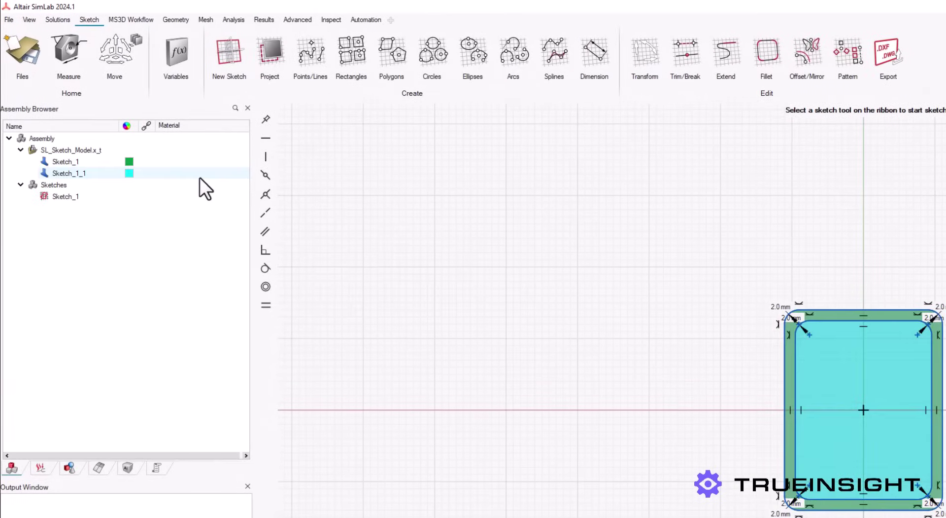
# - Extrude the inner face and the surrounding frame face 15 mm in the normal direction
pyautogui.click(177, 19)
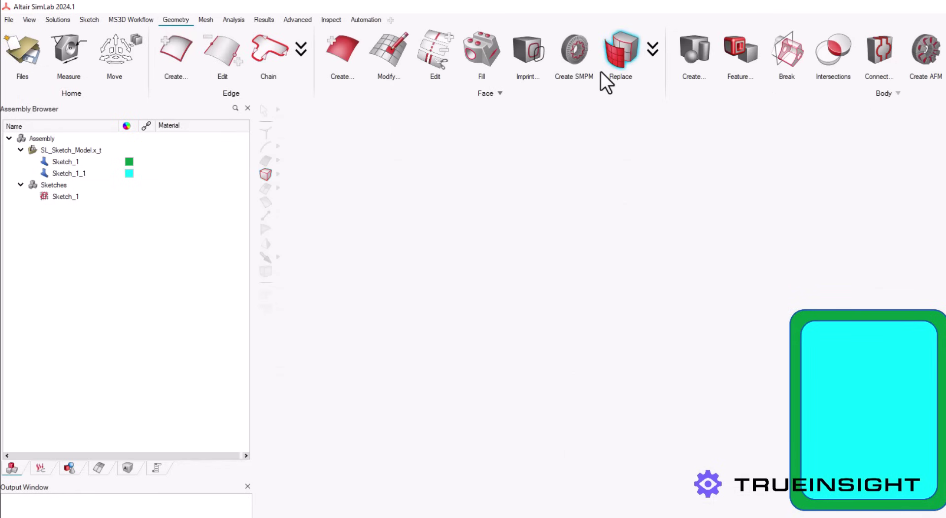
pyautogui.click(692, 56)
pyautogui.click(571, 114)
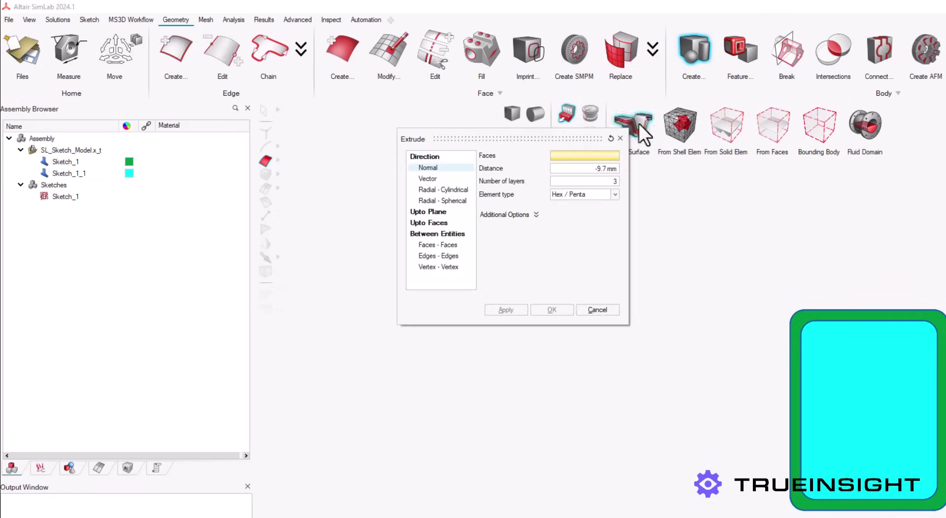
pyautogui.click(832, 371)
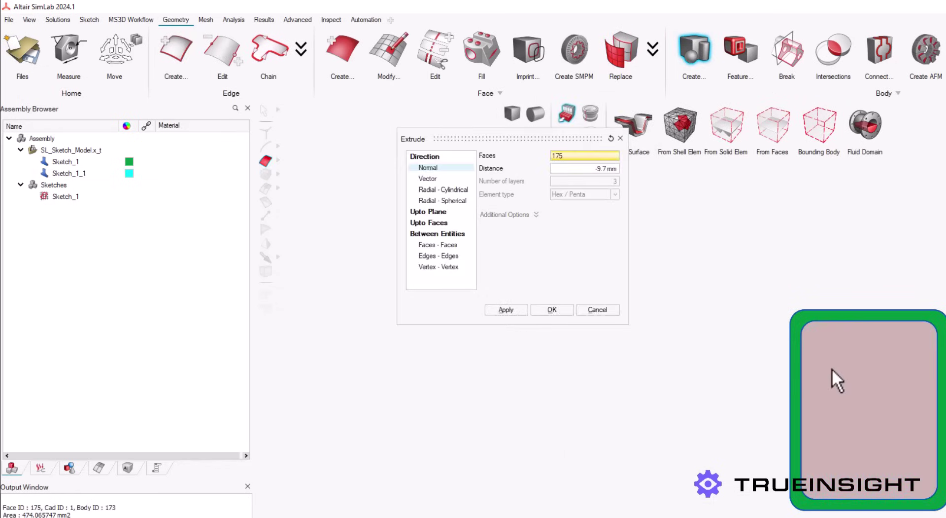
pyautogui.click(825, 317)
pyautogui.click(598, 171)
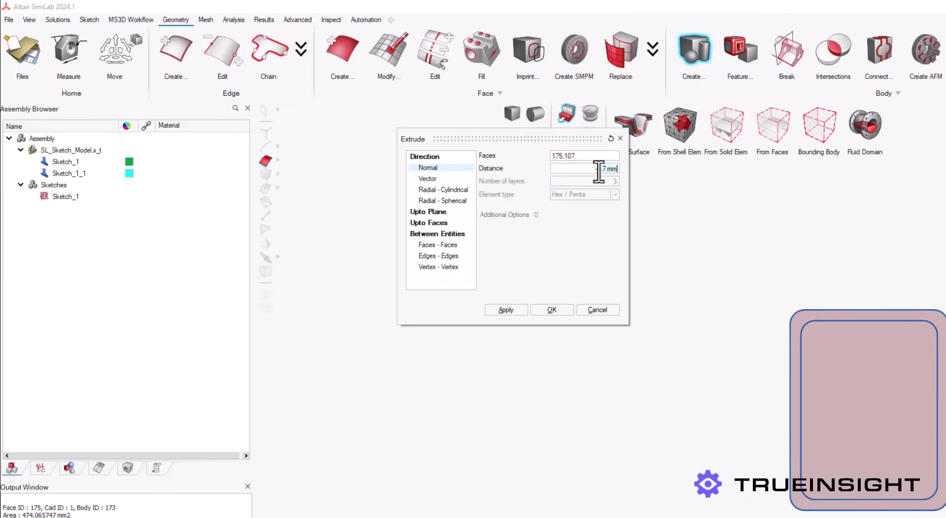
pyautogui.click(537, 310)
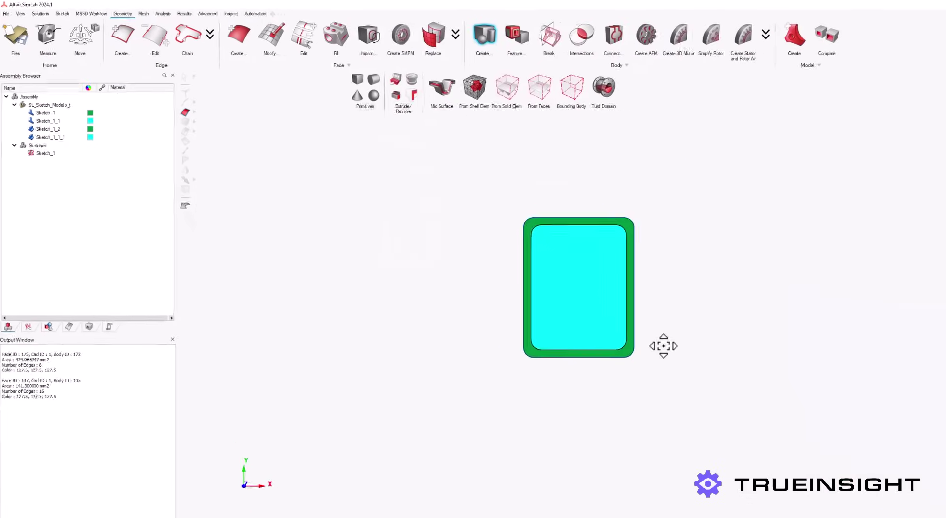
# - Subtract the inner block from the outer block with a CAD Boolean and delete the two flat sketch bodies
pyautogui.moveTo(664, 346); pyautogui.dragTo(611, 352, button='middle')
pyautogui.scroll(3, 611, 351)
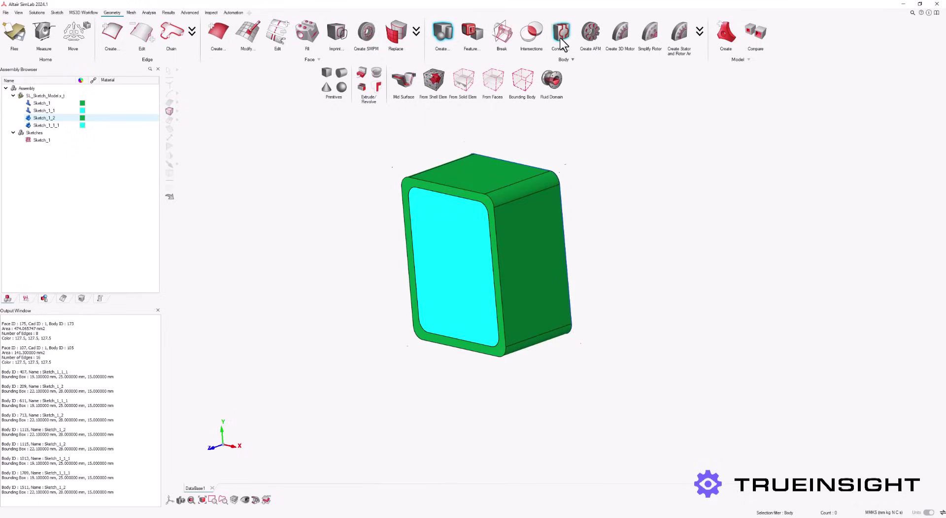
pyautogui.moveTo(563, 35)
pyautogui.click(485, 80)
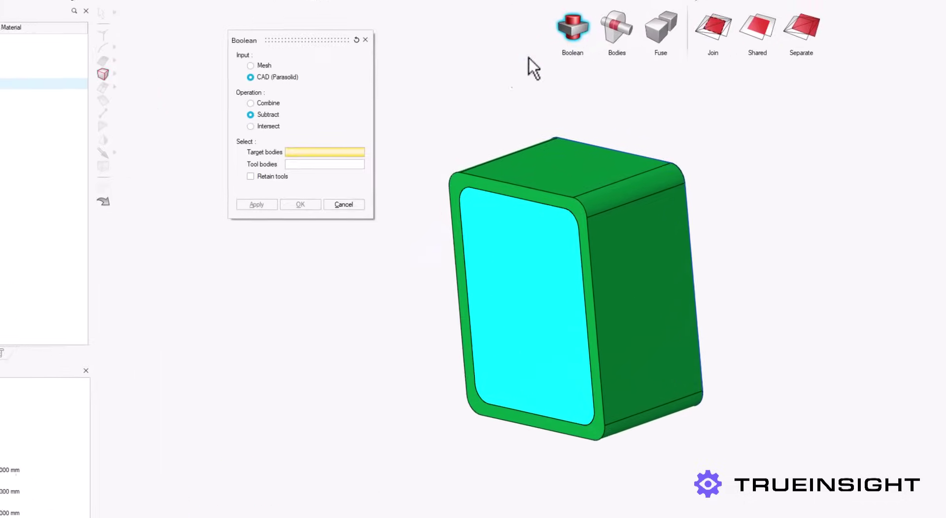
pyautogui.click(268, 138)
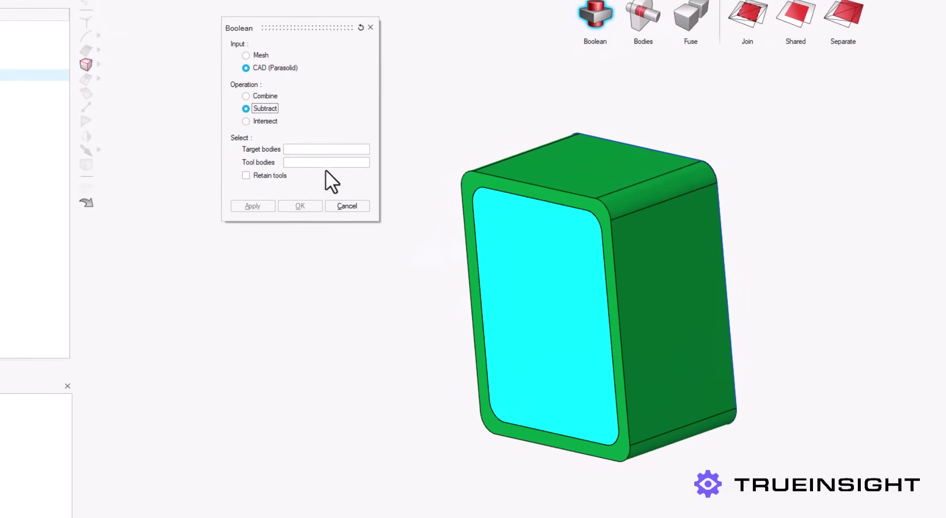
pyautogui.click(314, 150)
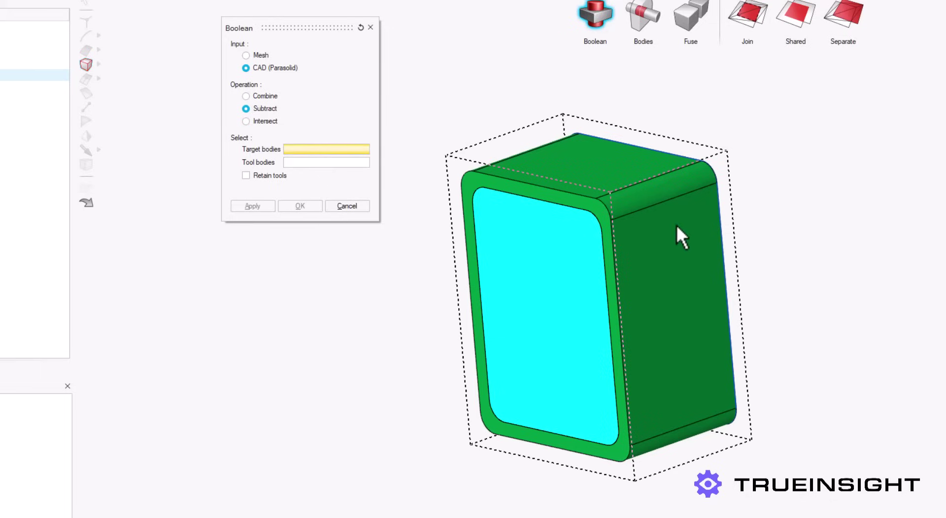
pyautogui.click(675, 223)
pyautogui.click(332, 165)
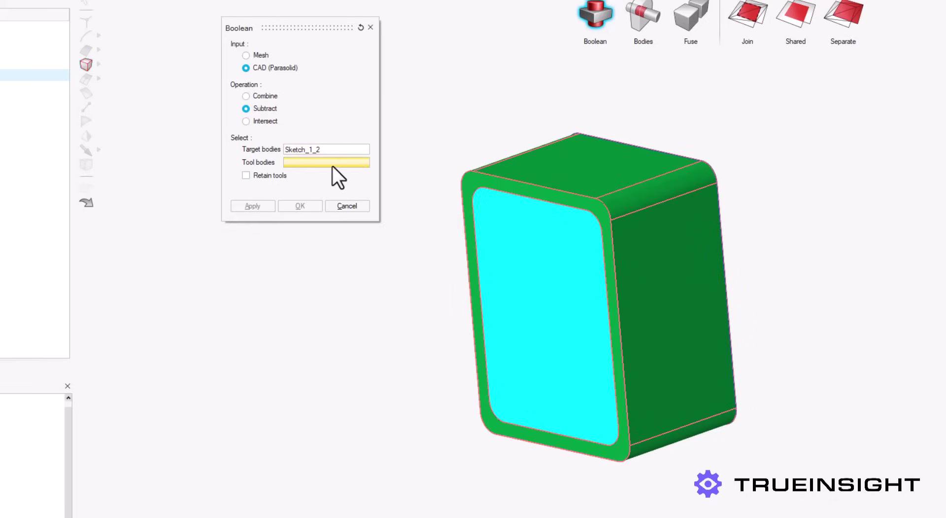
pyautogui.click(531, 264)
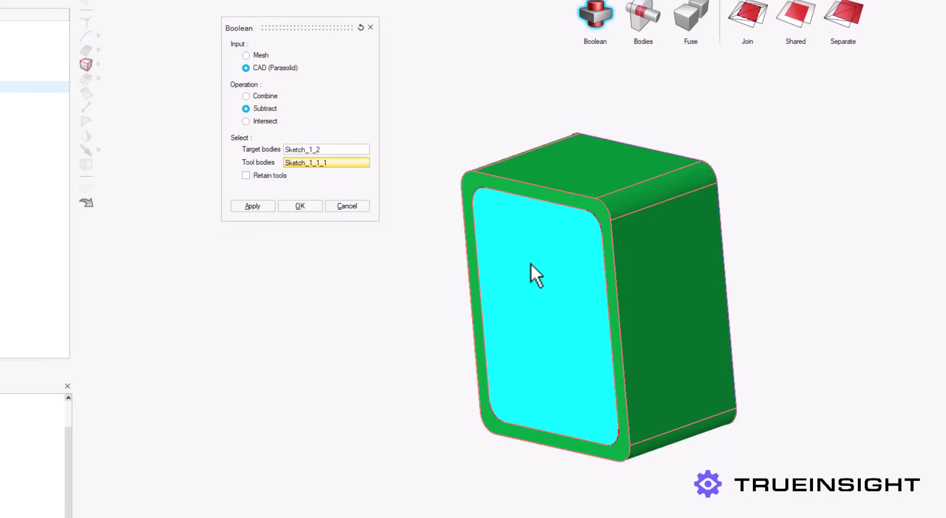
pyautogui.click(251, 202)
pyautogui.press('Escape')
pyautogui.moveTo(784, 335); pyautogui.dragTo(532, 192, button='middle')
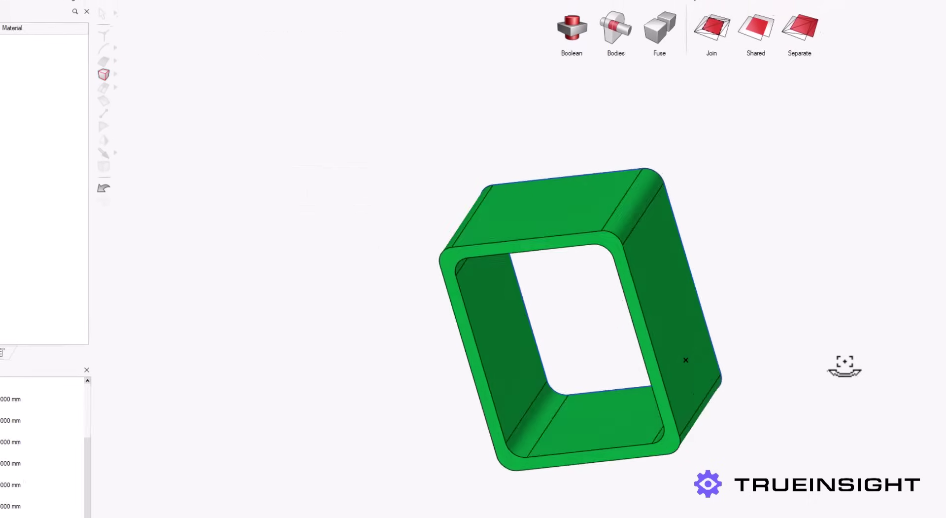
pyautogui.moveTo(444, 191); pyautogui.dragTo(574, 341, button='middle')
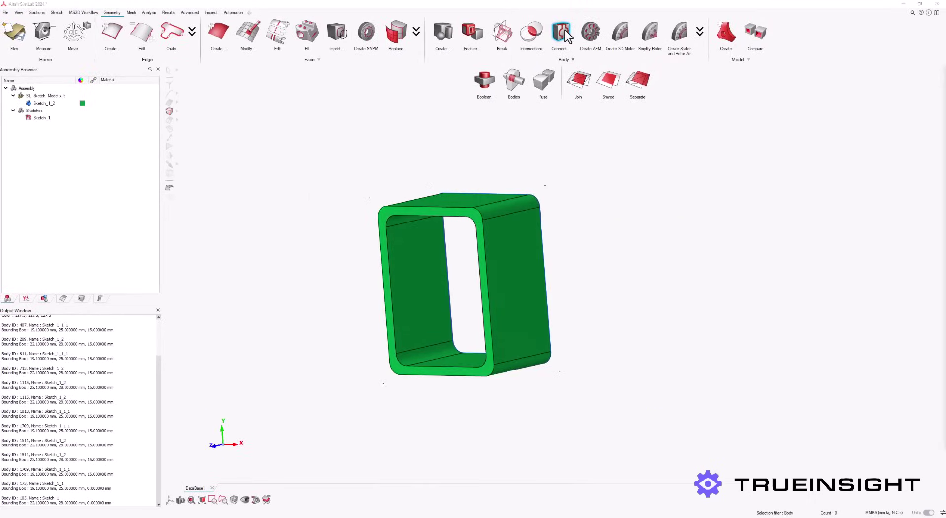
# - Start a new sketch on the flat outer face on the negative X side of the hollow frame
pyautogui.click(57, 12)
pyautogui.click(142, 35)
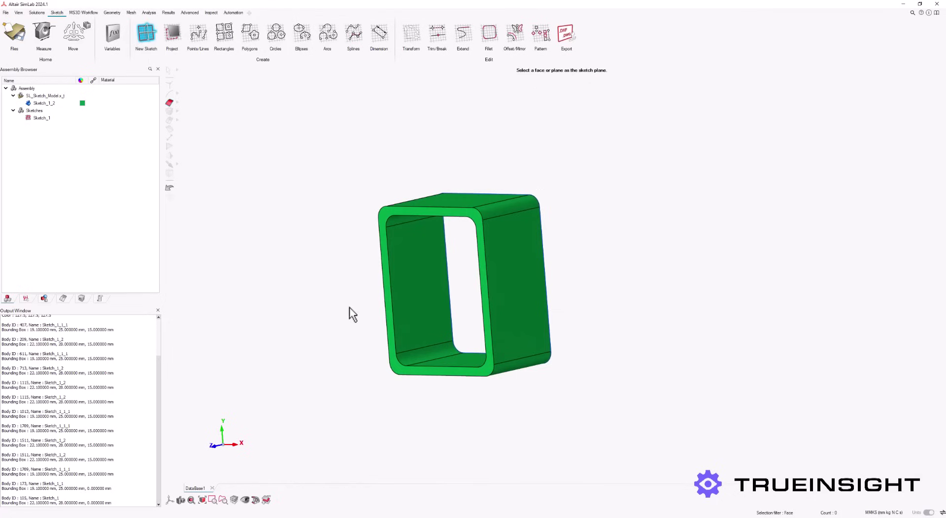
pyautogui.moveTo(351, 313)
pyautogui.mouseDown(button='middle')
pyautogui.moveTo(444, 317)
pyautogui.moveTo(444, 296)
pyautogui.mouseUp(button='middle')
pyautogui.click(443, 294)
pyautogui.scroll(4, 443, 294)
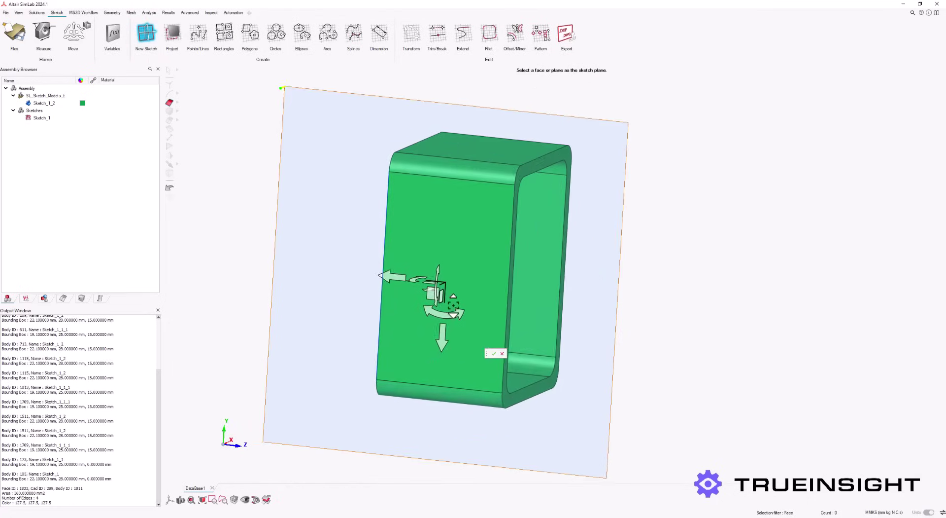
pyautogui.moveTo(691, 234); pyautogui.dragTo(699, 245, button='right')
pyautogui.moveTo(427, 200); pyautogui.dragTo(456, 206, button='middle')
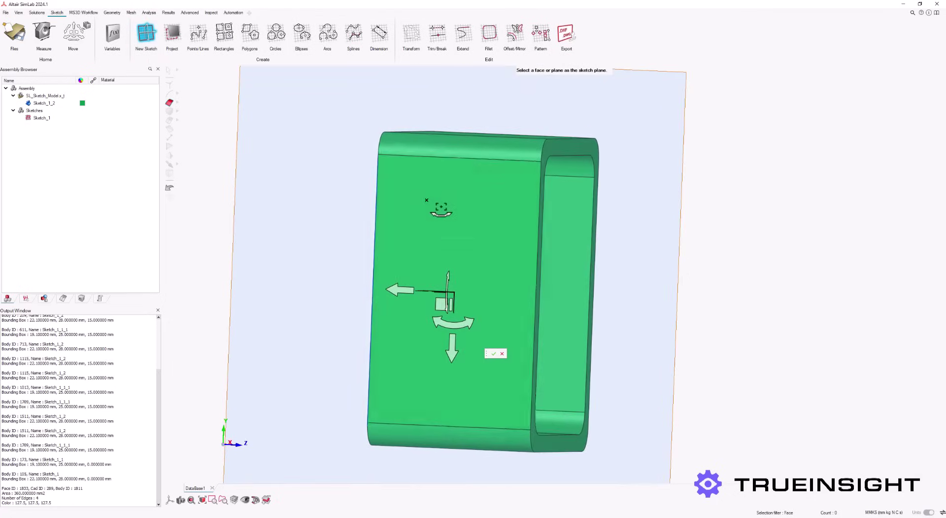
pyautogui.click(494, 353)
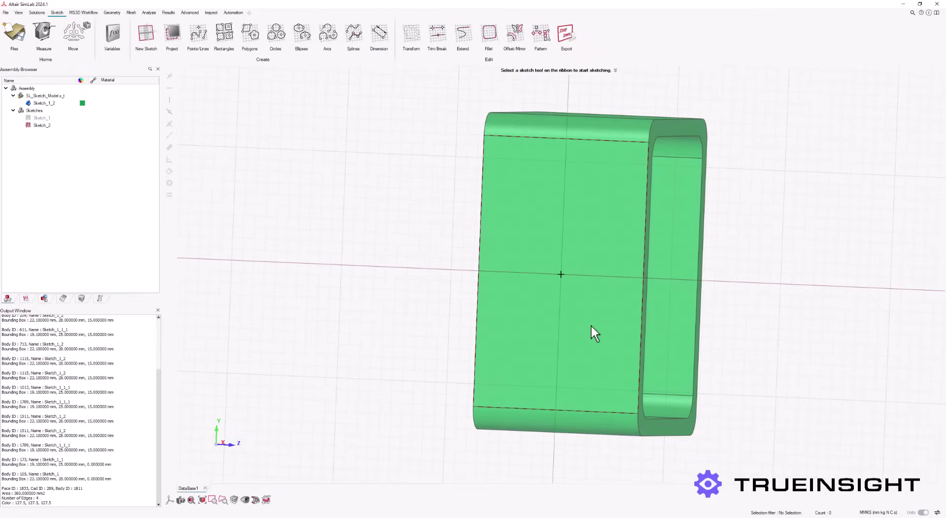
pyautogui.scroll(3, 577, 304)
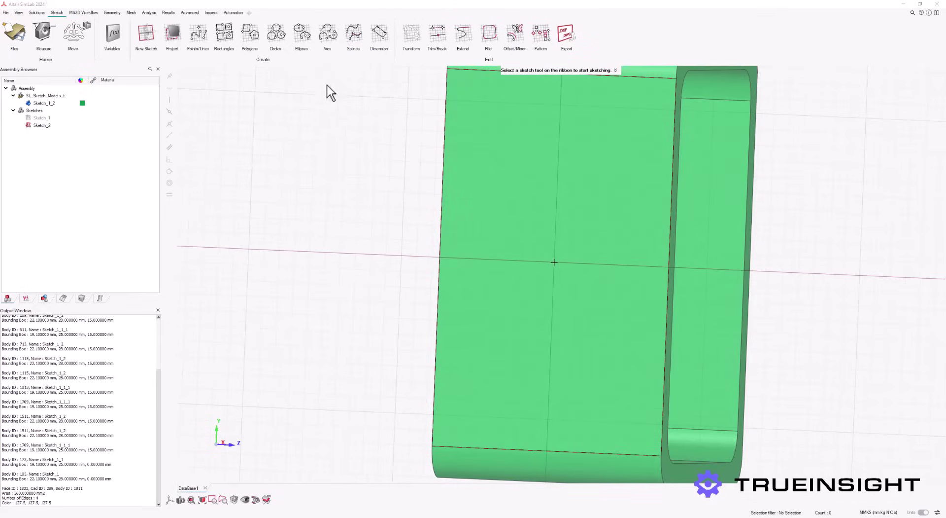
# - Sketch two concentric circles of about 8 mm and 11 mm diameter at the face origin and realize Sketch_2 as multiple sheet bodies
pyautogui.click(284, 40)
pyautogui.click(554, 262)
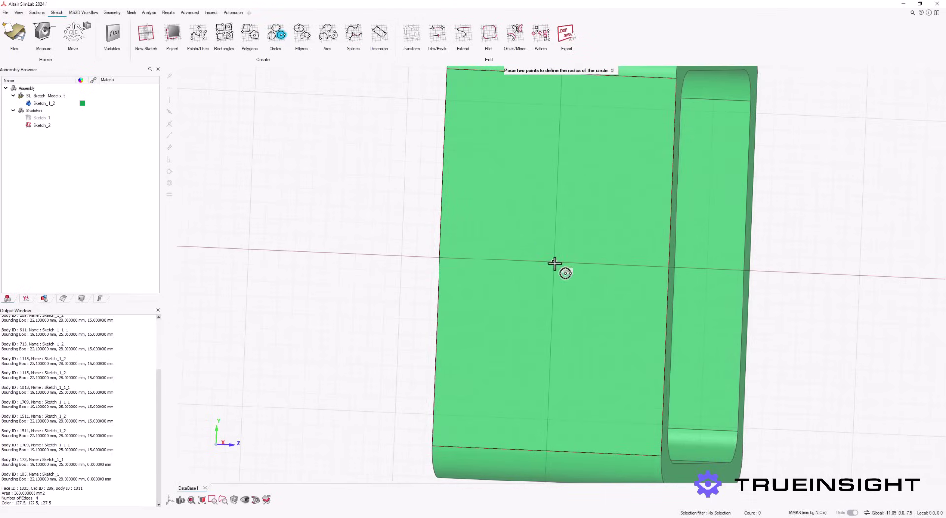
pyautogui.click(600, 309)
pyautogui.click(554, 262)
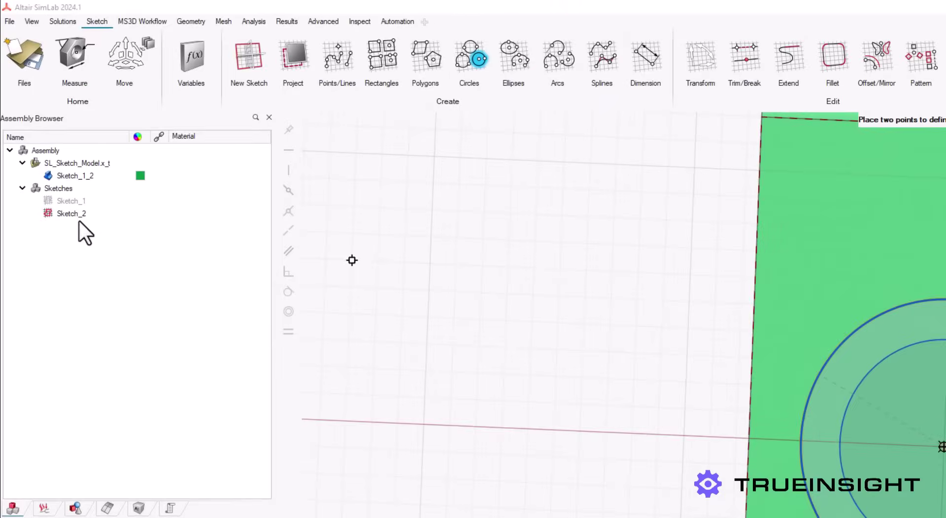
pyautogui.rightClick(47, 145)
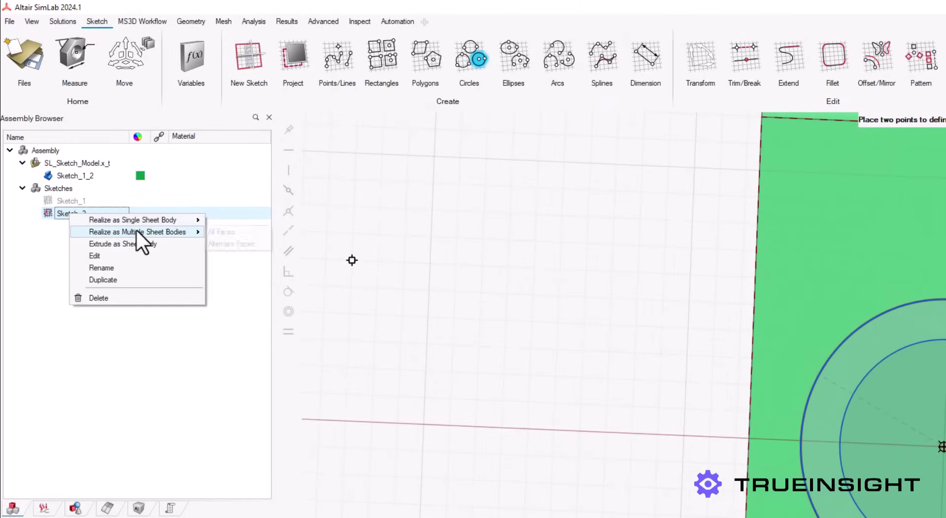
pyautogui.click(86, 160)
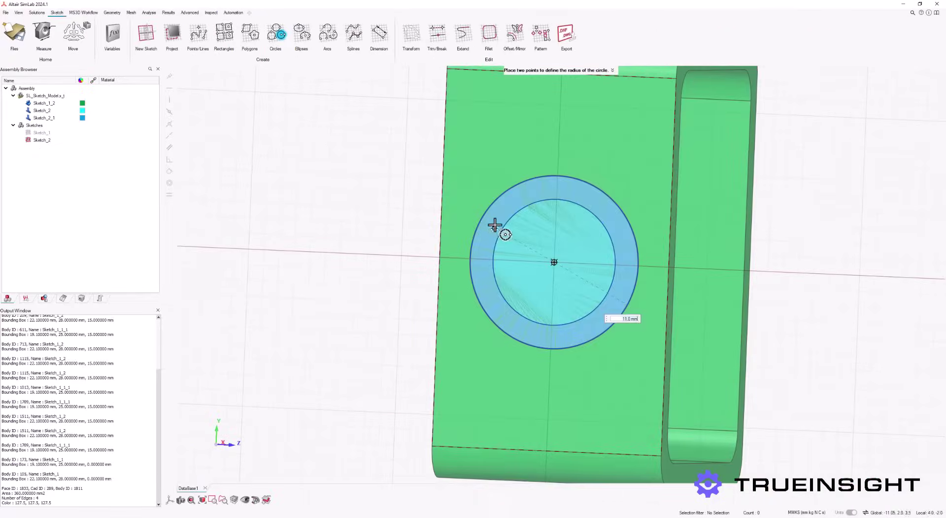
# - Extrude the inner disc and the surrounding ring face by -9.7 mm in the normal direction
pyautogui.click(112, 12)
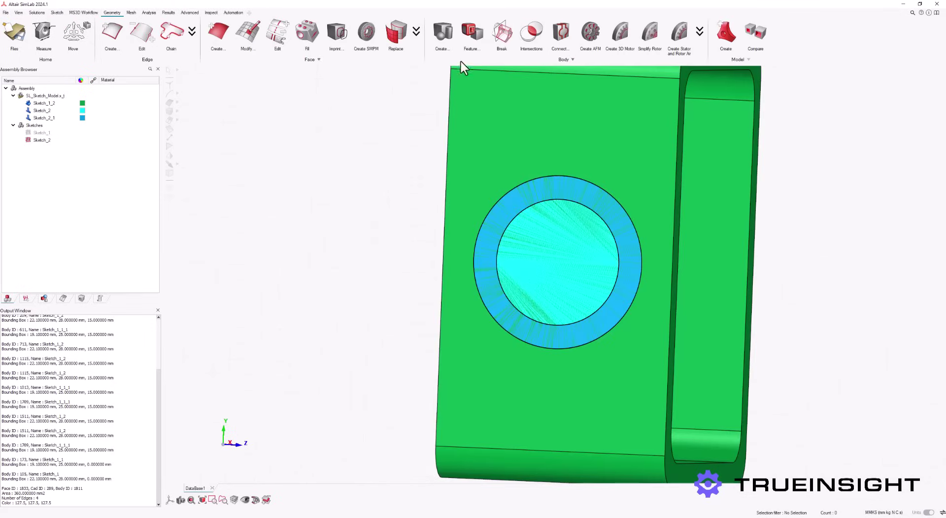
pyautogui.click(452, 43)
pyautogui.click(363, 70)
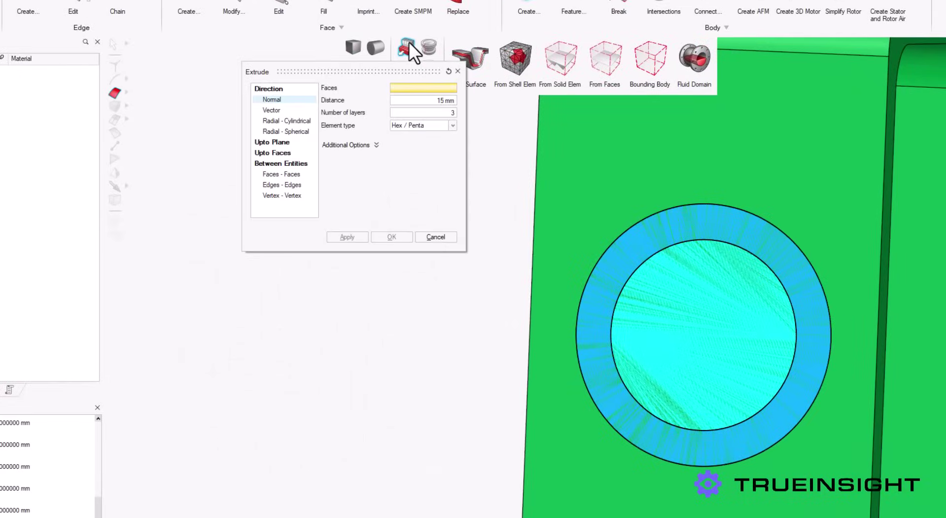
pyautogui.click(650, 238)
pyautogui.click(731, 290)
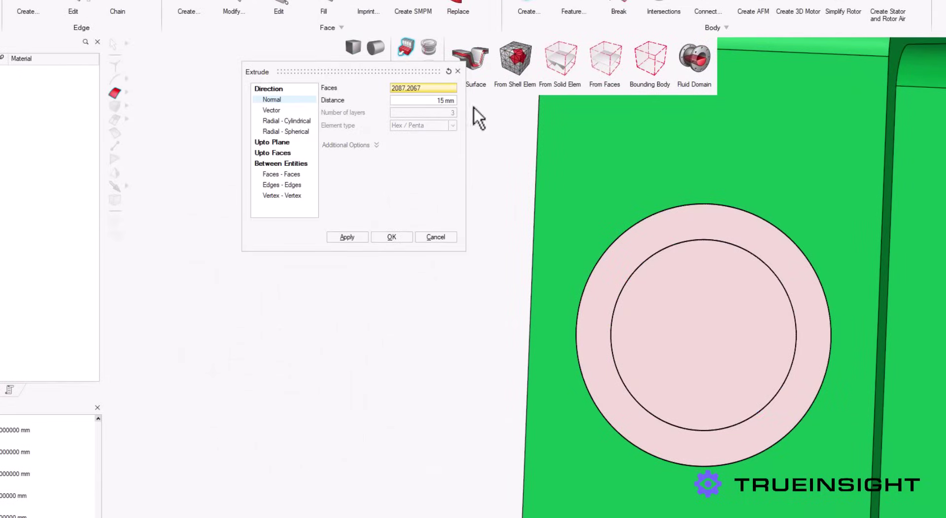
pyautogui.moveTo(442, 104); pyautogui.dragTo(437, 103)
pyautogui.write('-9.7')
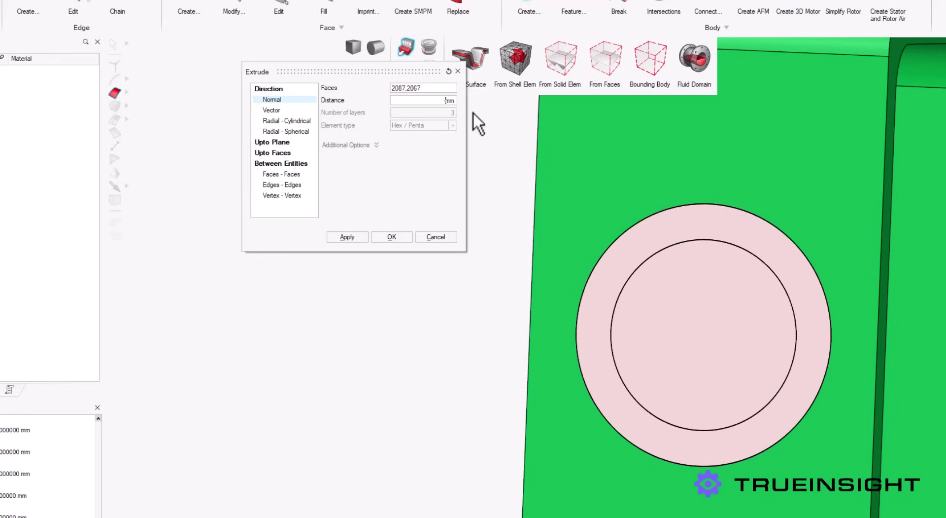
pyautogui.click(360, 237)
# - Combine the frame and both hollow cylinders with a CAD Boolean that creates connected bodies
pyautogui.moveTo(638, 360); pyautogui.dragTo(868, 434, button='middle')
pyautogui.scroll(-1, 944, 365)
pyautogui.moveTo(945, 367); pyautogui.dragTo(882, 405, button='right')
pyautogui.click(419, 222)
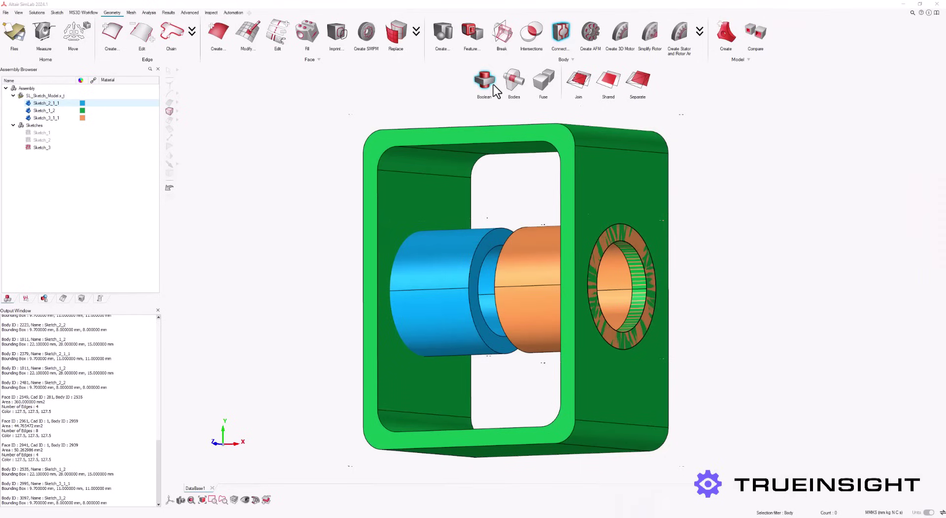
pyautogui.click(488, 79)
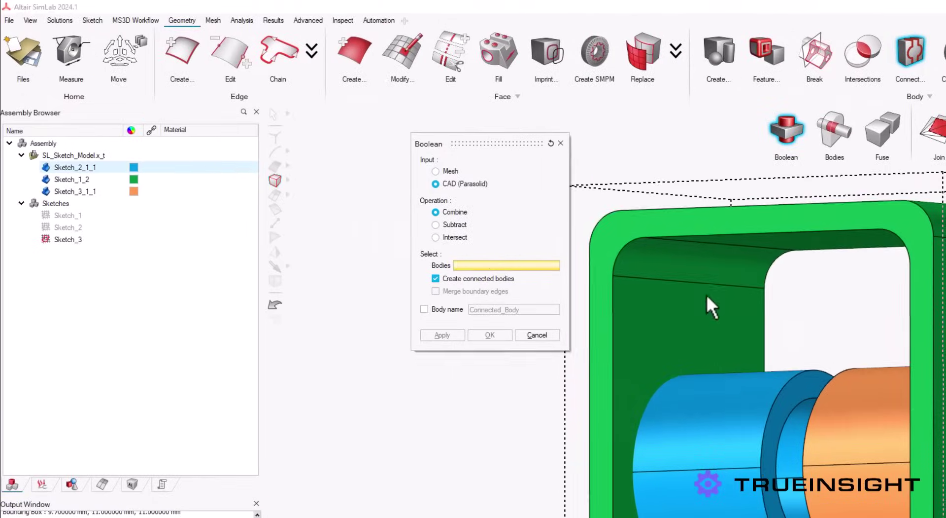
pyautogui.click(707, 296)
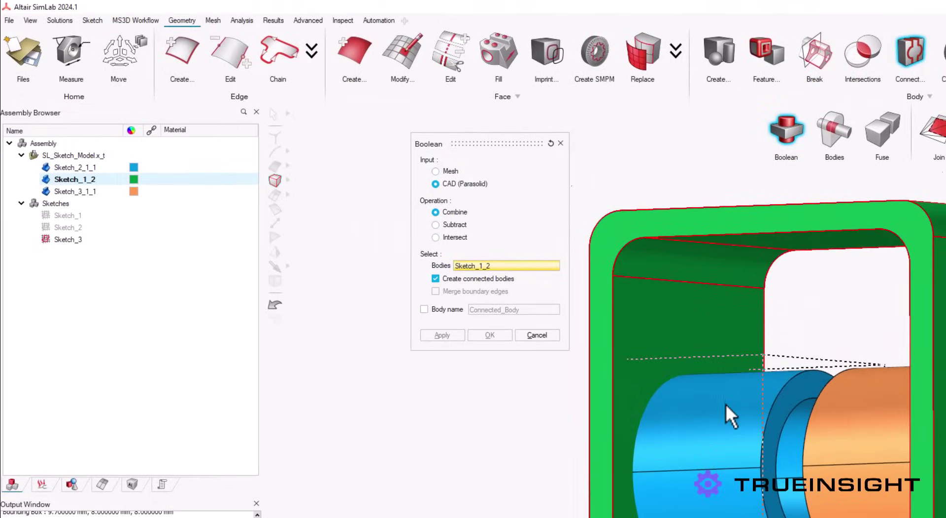
pyautogui.click(726, 412)
pyautogui.click(856, 446)
pyautogui.click(442, 336)
pyautogui.press('Escape')
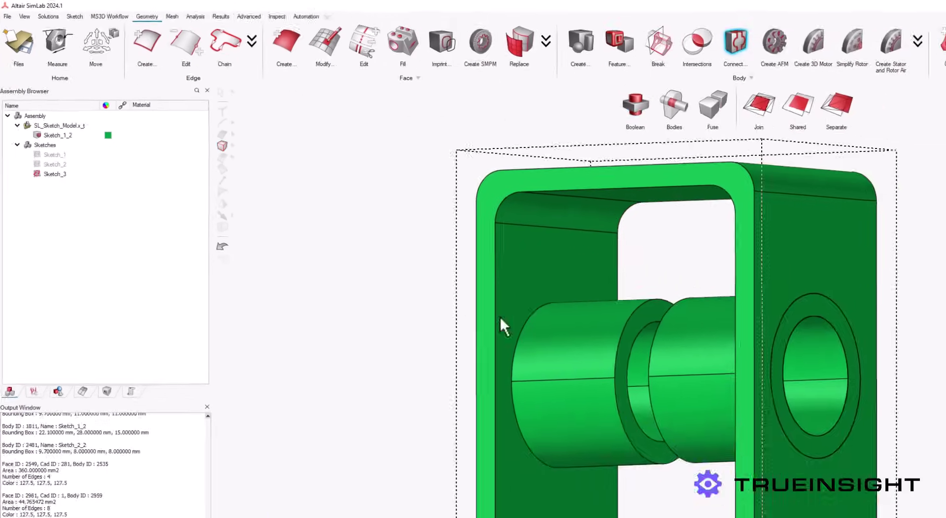
# - Create a solid X-axis cylinder centred at 14.15, 0, 7.5 mm with height 24.3 mm and outer radius 3 mm
pyautogui.moveTo(620, 405); pyautogui.dragTo(766, 480, button='middle')
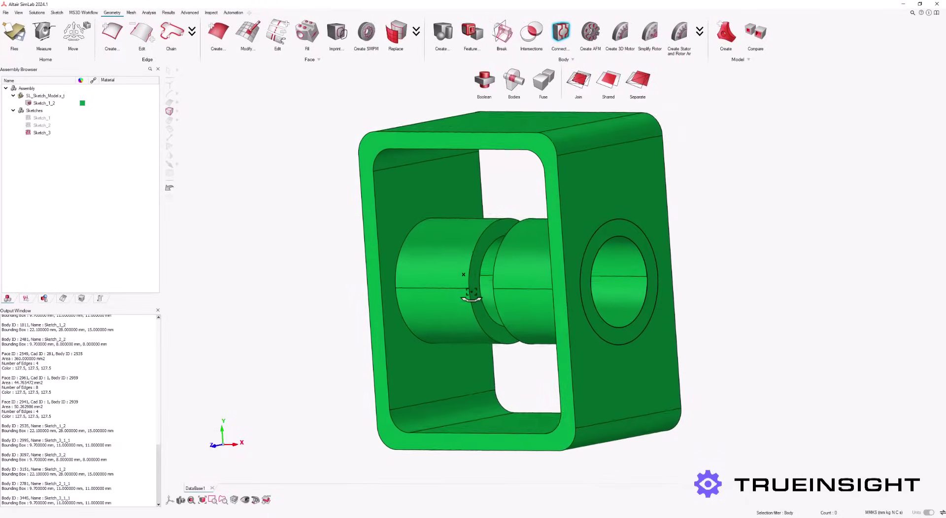
pyautogui.click(447, 35)
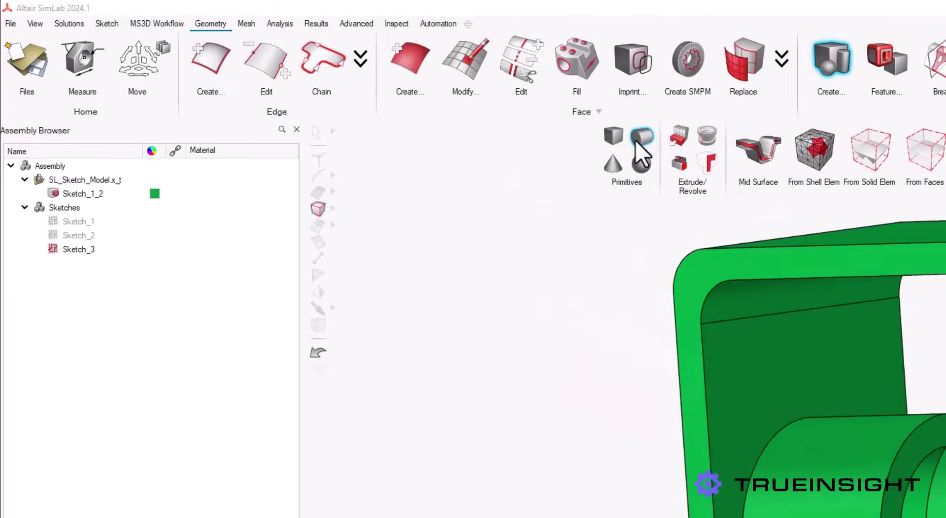
pyautogui.click(418, 93)
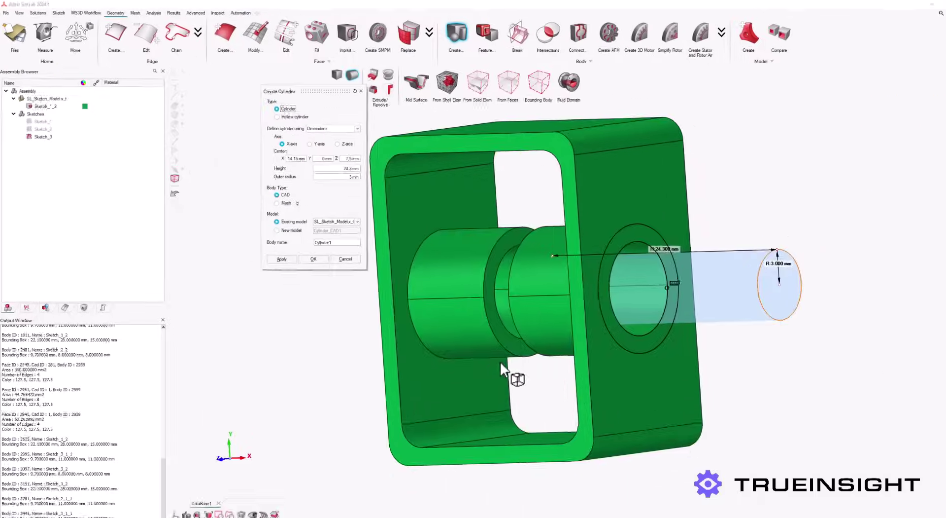
pyautogui.moveTo(499, 360)
pyautogui.mouseDown(button='middle')
pyautogui.moveTo(531, 365)
pyautogui.moveTo(503, 363)
pyautogui.mouseUp(button='middle')
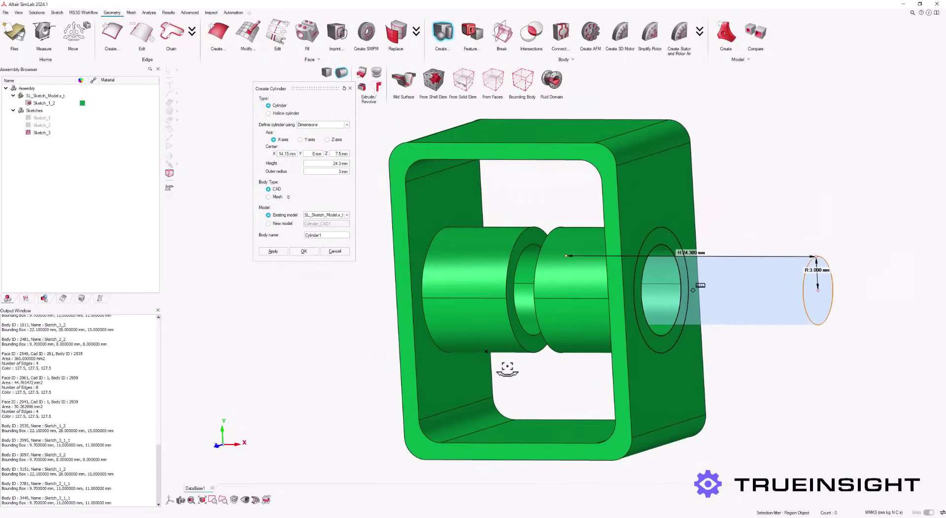
pyautogui.click(274, 251)
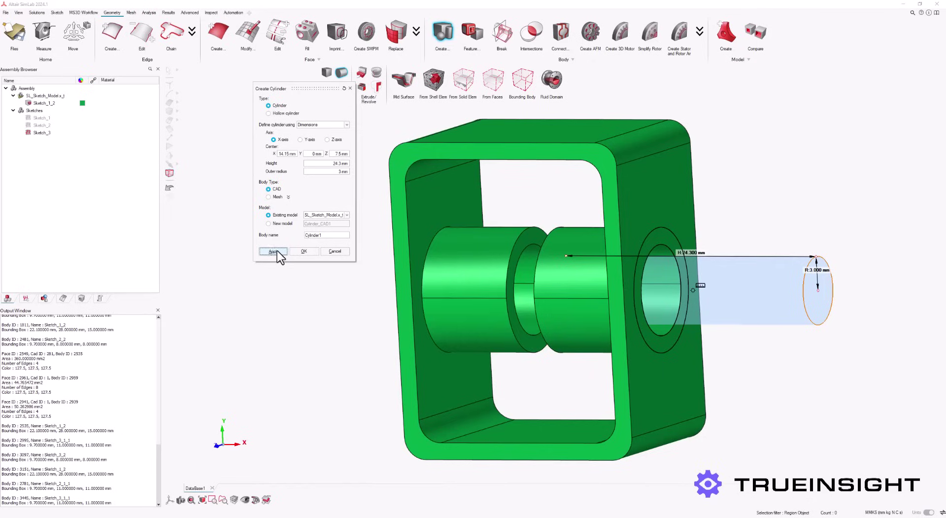
pyautogui.click(304, 251)
# - Define a hollow X-axis cylinder with a height of 14 mm and an outer radius of 9.5 mm
pyautogui.moveTo(513, 385); pyautogui.dragTo(575, 388, button='middle')
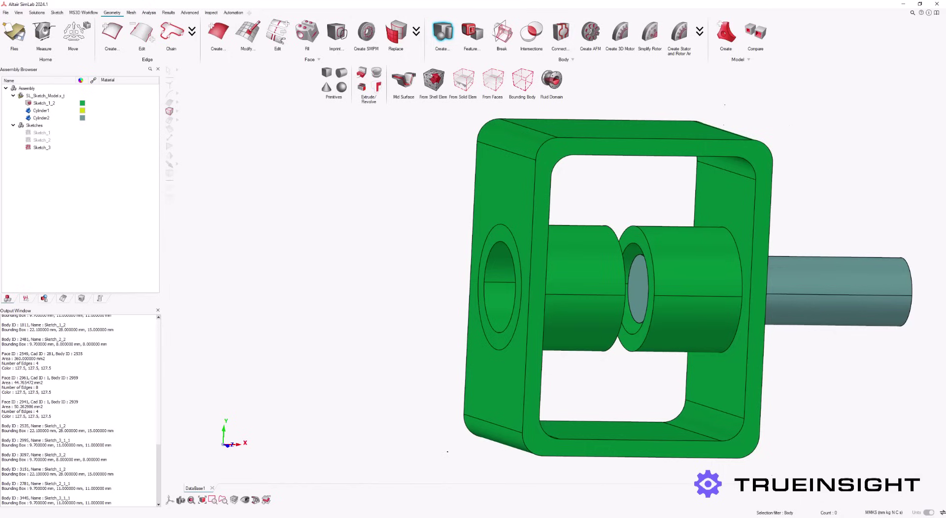
pyautogui.click(343, 73)
pyautogui.click(285, 113)
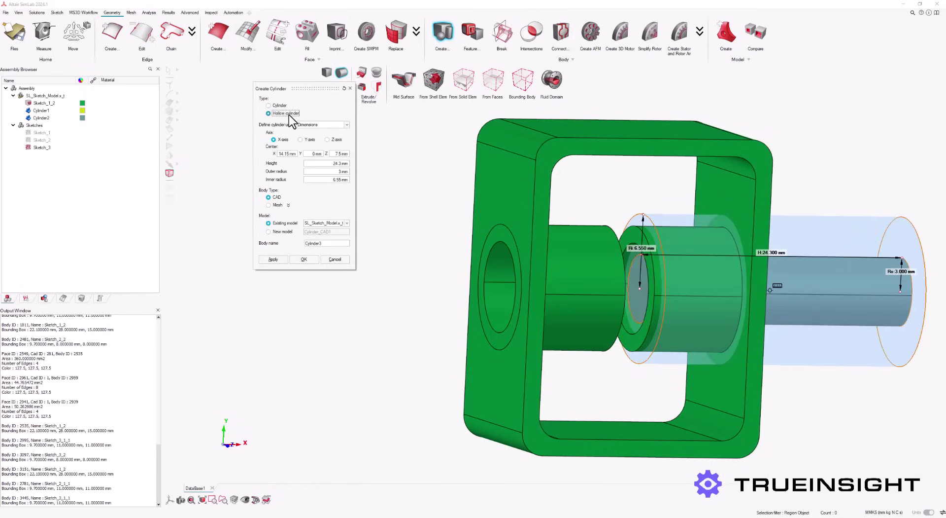
pyautogui.moveTo(341, 163); pyautogui.dragTo(339, 170)
pyautogui.write('14')
pyautogui.doubleClick(339, 170)
pyautogui.write('9.5')
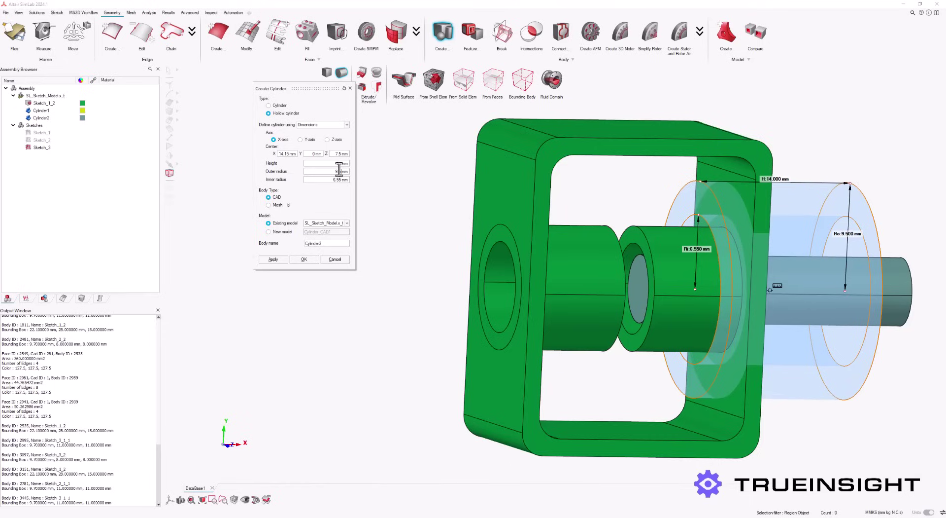
# - Set the hollow cylinder's inner radius to 6.555 mm and its centre X to 0 mm, and create it
pyautogui.click(335, 180)
pyautogui.write('6.555')
pyautogui.moveTo(290, 153); pyautogui.dragTo(272, 153)
pyautogui.write('0')
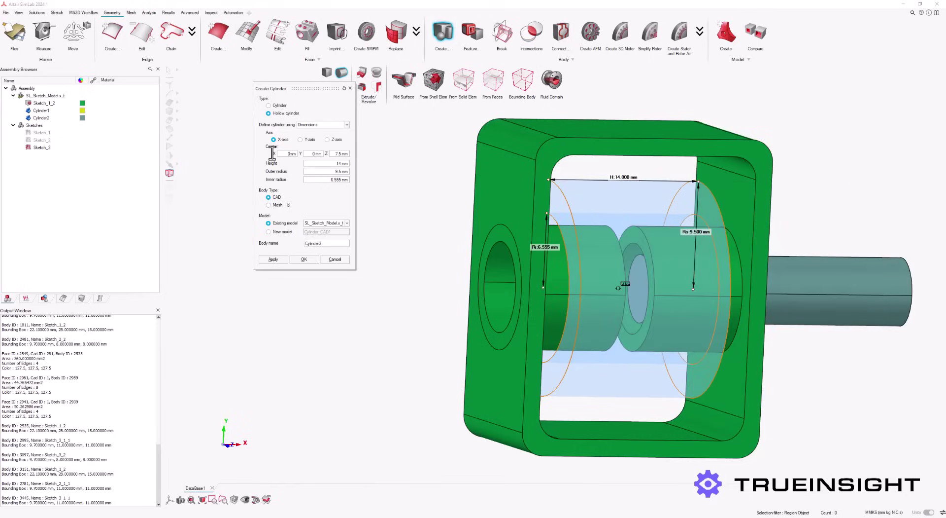
pyautogui.click(283, 258)
pyautogui.click(302, 261)
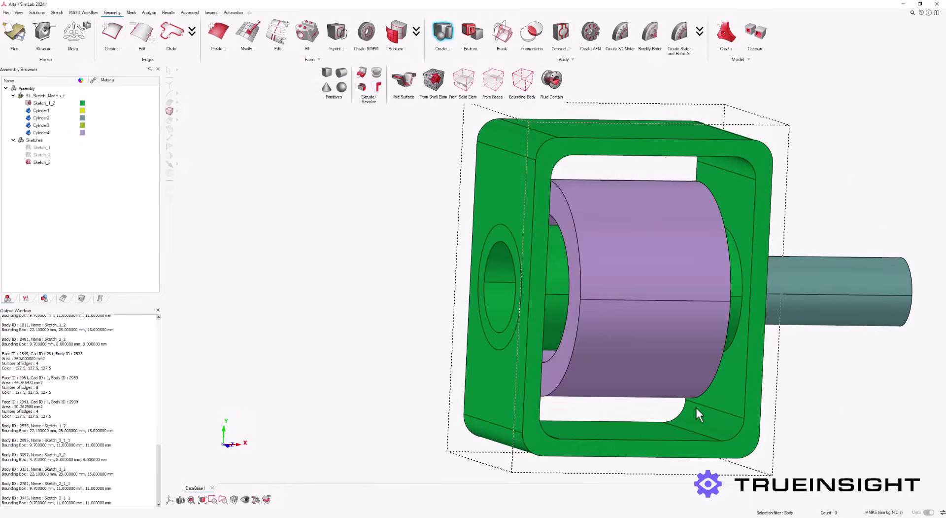
# - Rename the frame body Sketch_1_2 as Support in the Assembly Browser
pyautogui.moveTo(695, 407)
pyautogui.mouseDown(button='middle')
pyautogui.moveTo(677, 424)
pyautogui.moveTo(711, 414)
pyautogui.moveTo(668, 416)
pyautogui.mouseUp(button='middle')
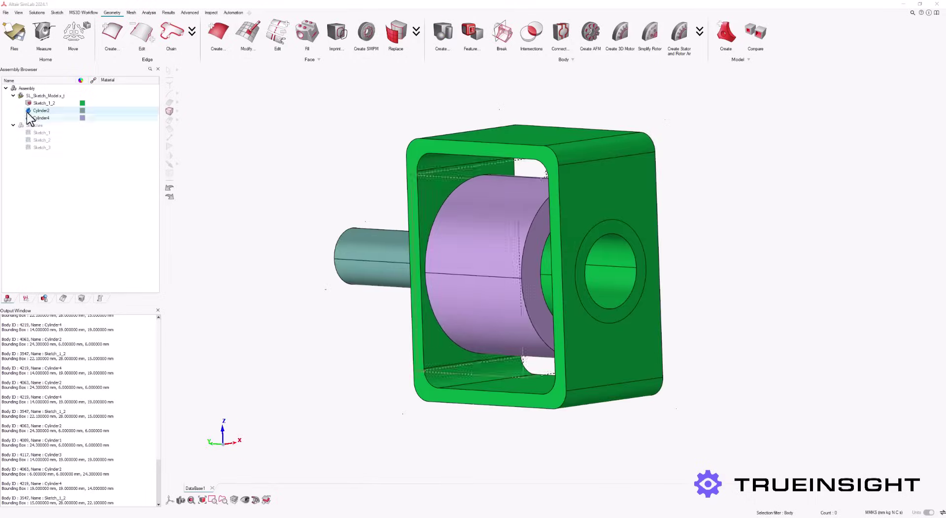
pyautogui.click(43, 103)
pyautogui.rightClick(43, 103)
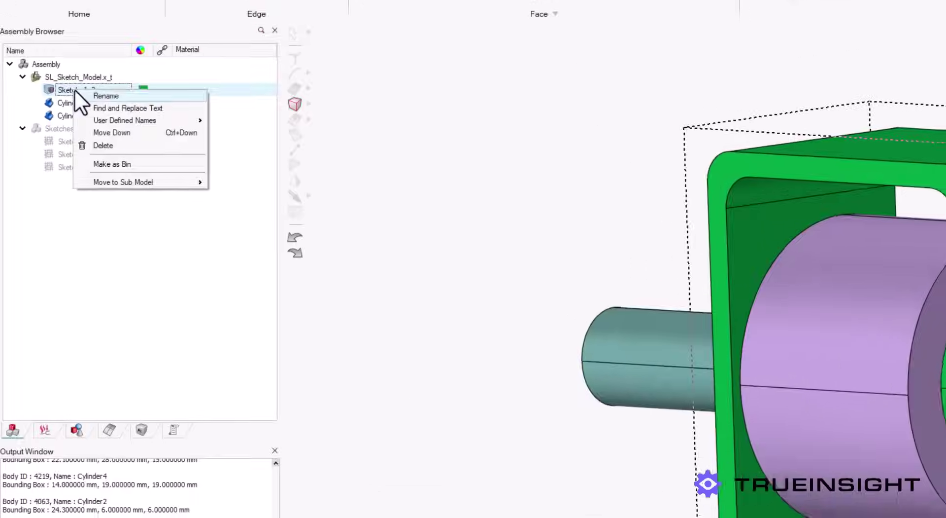
pyautogui.click(66, 105)
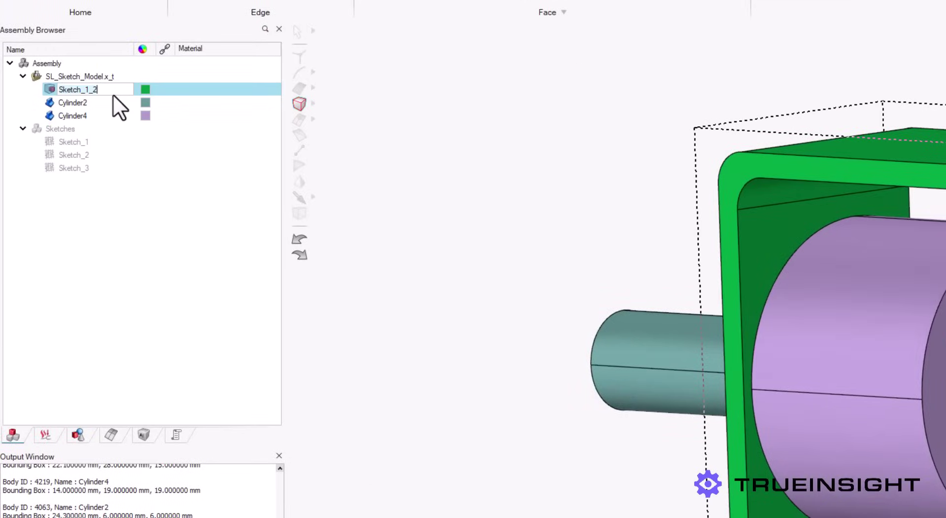
pyautogui.hotkey('ctrl', 'a')
pyautogui.write('Support')
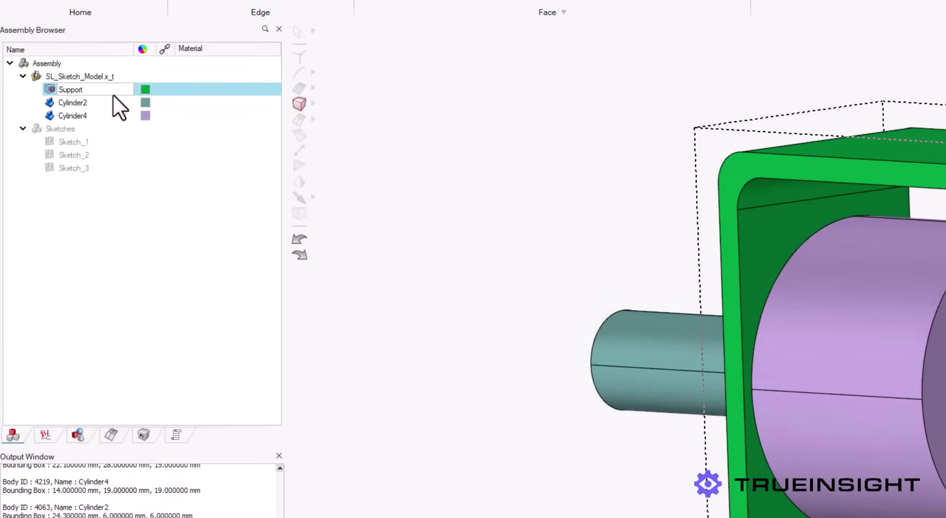
pyautogui.press('Return')
# - Rename the body Cylinder2 as Mobile
pyautogui.rightClick(85, 101)
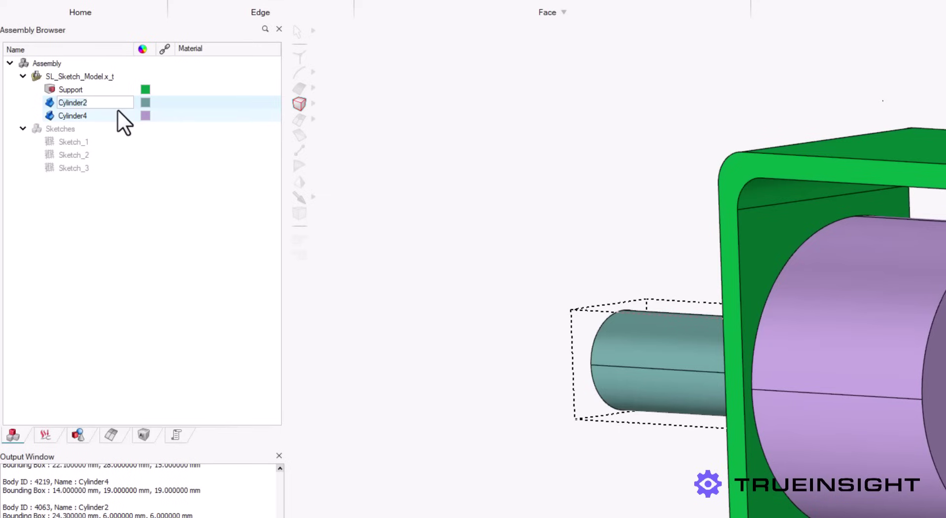
pyautogui.press('BackSpace')
pyautogui.press('BackSpace')
pyautogui.press('BackSpace')
pyautogui.press('BackSpace')
pyautogui.press('BackSpace')
pyautogui.press('BackSpace')
pyautogui.press('BackSpace')
pyautogui.press('BackSpace')
pyautogui.press('BackSpace')
pyautogui.write('Mobile')
pyautogui.click(117, 111)
# - Rename the body Cylinder4 as Coil
pyautogui.rightClick(100, 115)
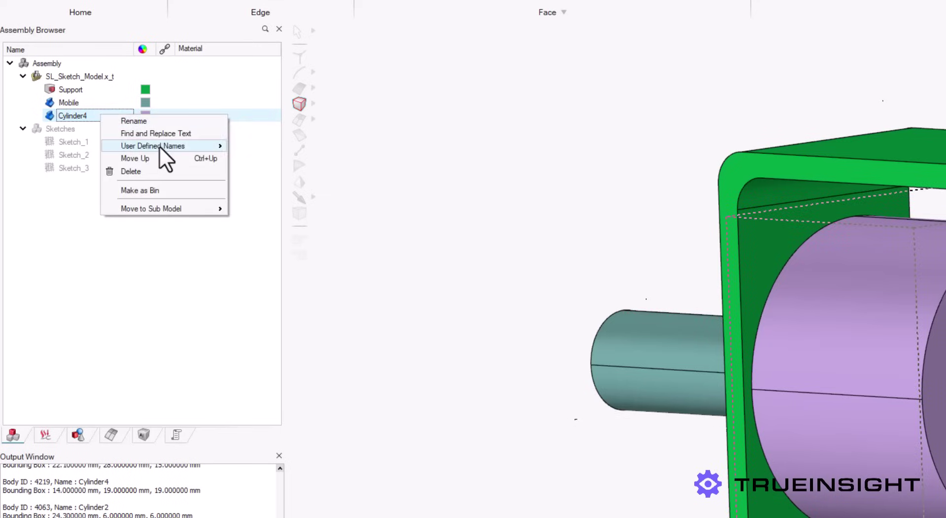
pyautogui.click(179, 126)
pyautogui.press('BackSpace')
pyautogui.press('BackSpace')
pyautogui.press('BackSpace')
pyautogui.press('BackSpace')
pyautogui.press('BackSpace')
pyautogui.press('BackSpace')
pyautogui.press('BackSpace')
pyautogui.press('BackSpace')
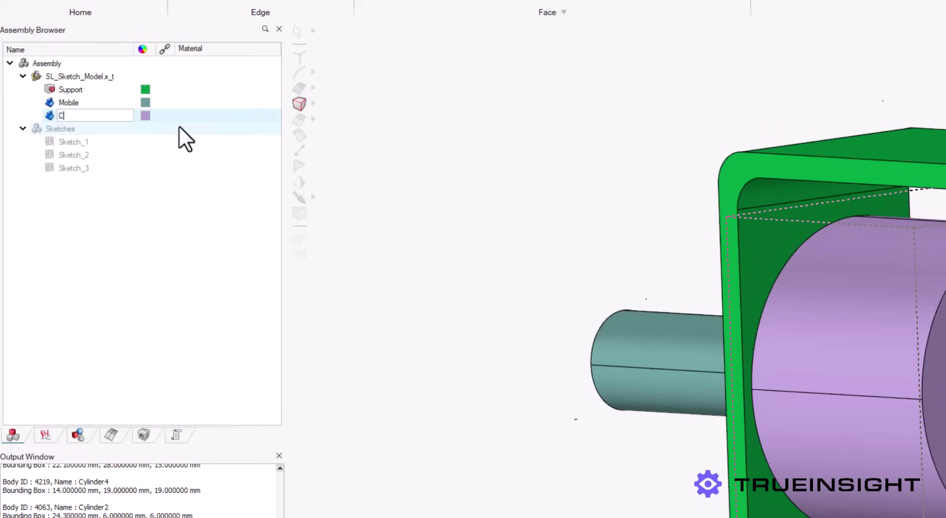
pyautogui.write('oil')
pyautogui.click(179, 126)
# - Colour the Mobile body blue and the Coil body light blue with standard colours
pyautogui.click(145, 103)
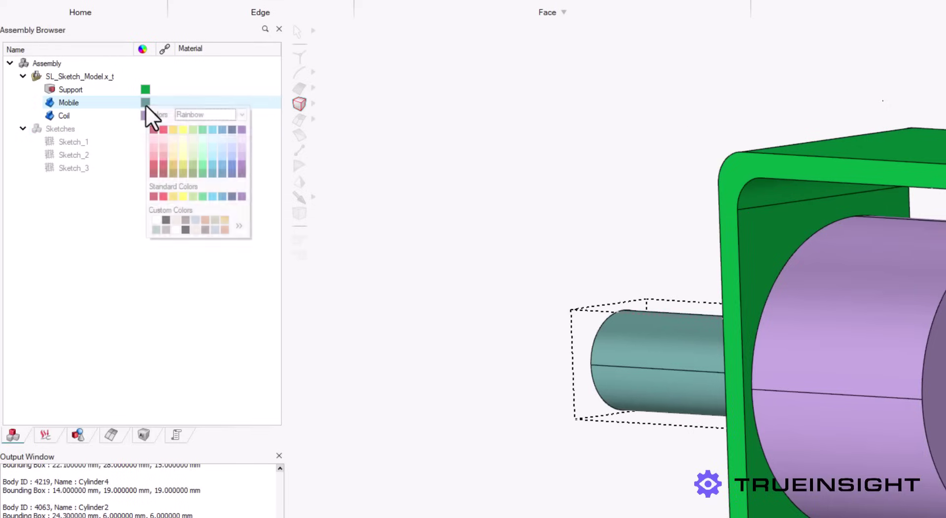
pyautogui.click(222, 197)
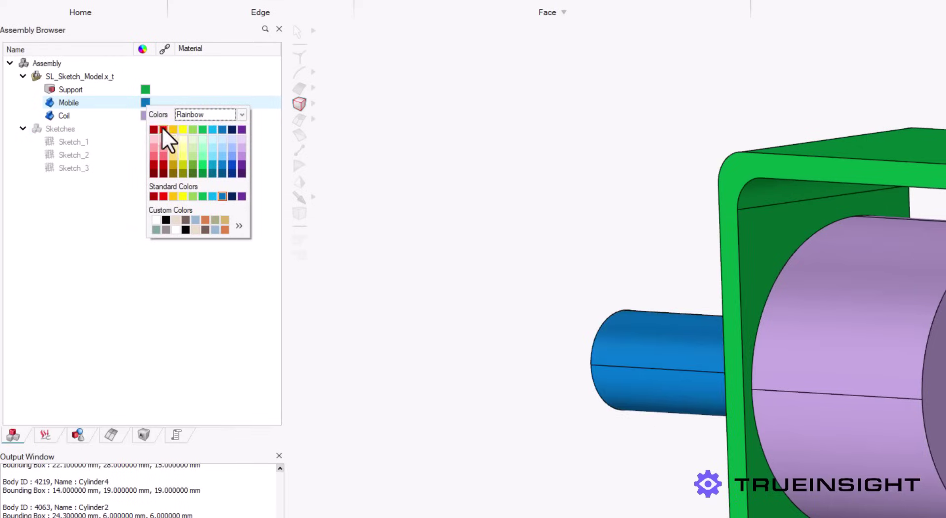
pyautogui.click(145, 115)
pyautogui.click(145, 115)
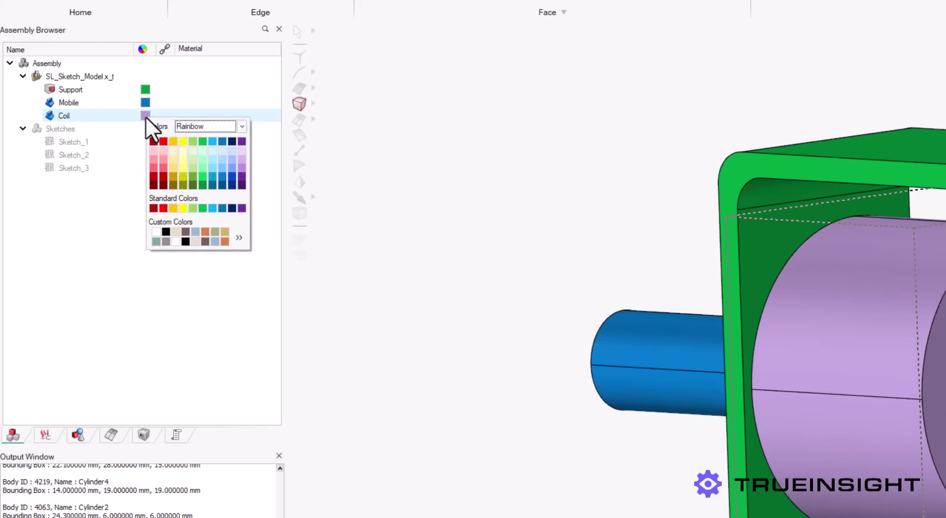
pyautogui.click(214, 206)
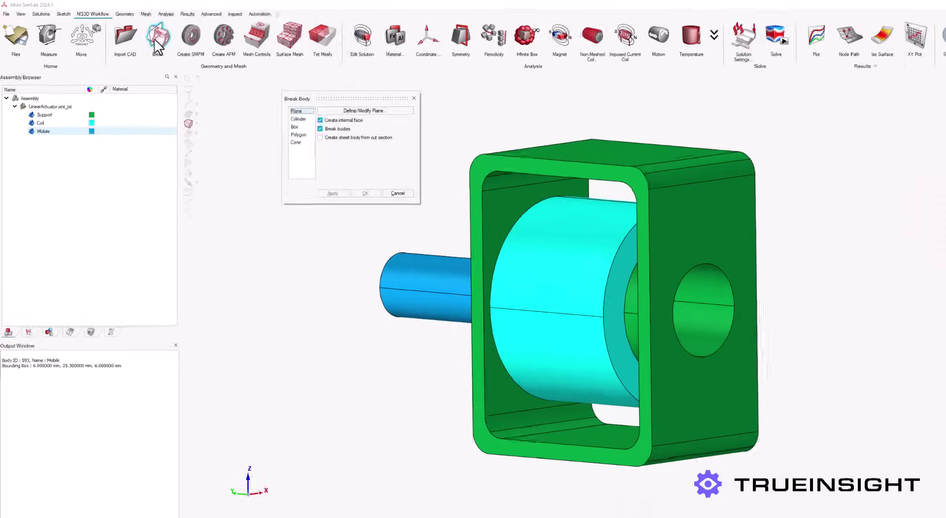
# - Break the Mobile, Support and Coil bodies along the YZ plane at 0 mm distance
pyautogui.click(341, 111)
pyautogui.click(384, 158)
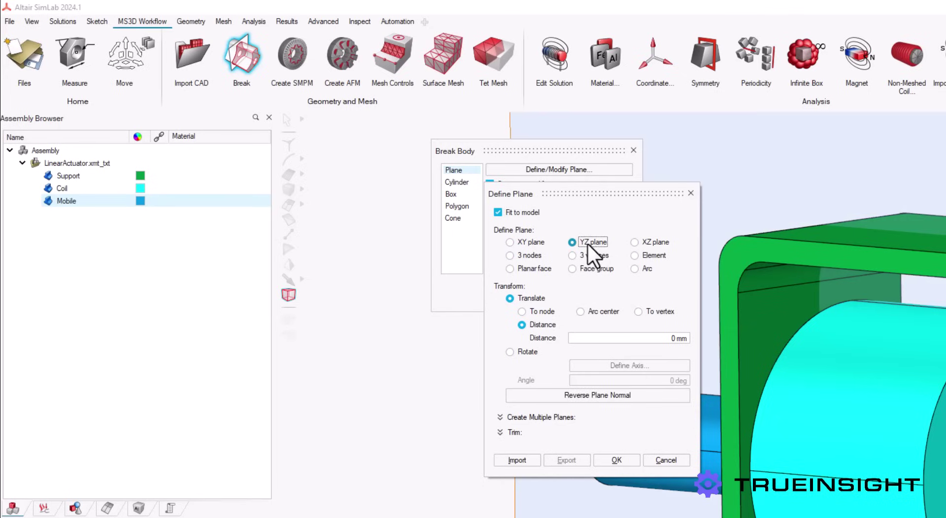
pyautogui.click(616, 460)
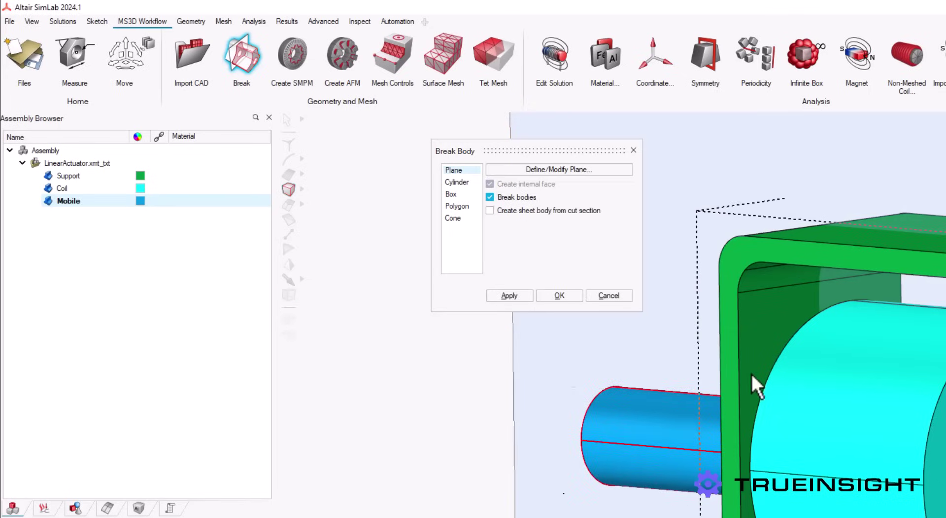
pyautogui.click(757, 335)
pyautogui.click(829, 392)
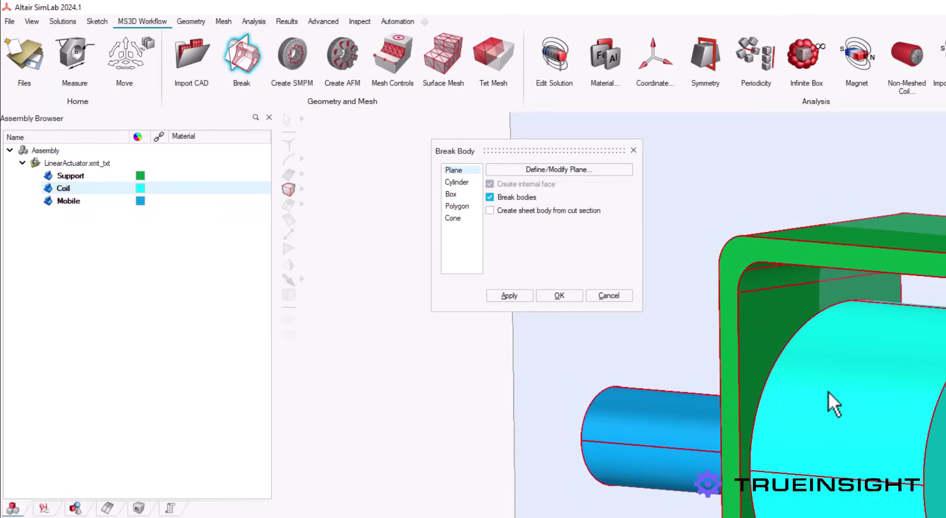
pyautogui.click(510, 295)
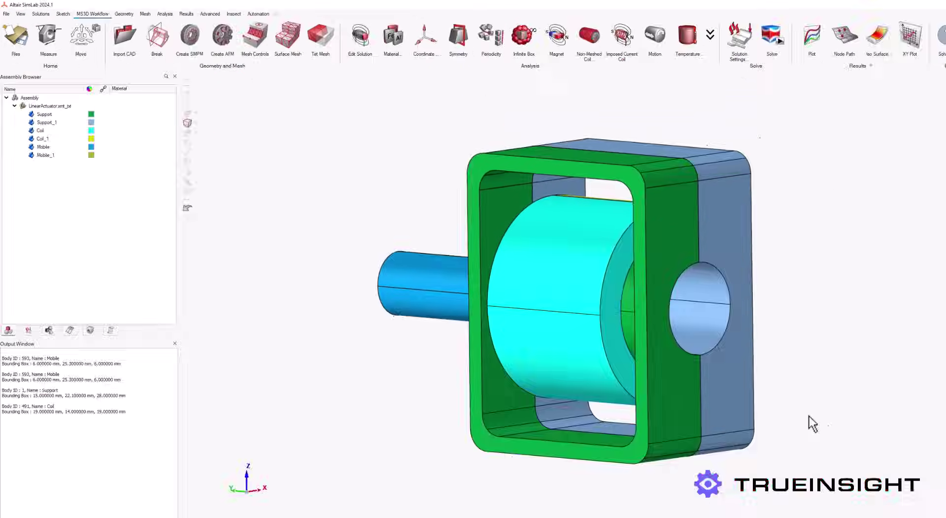
pyautogui.moveTo(790, 427); pyautogui.dragTo(761, 458, button='middle')
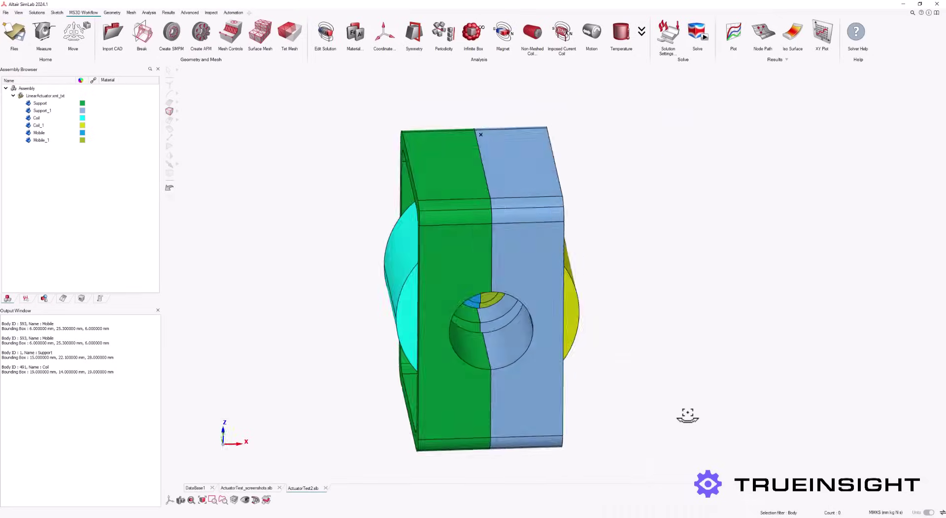
# - Delete the original Mobile, Coil and Support halves, keeping only Mobile_1, Coil_1 and Support_1
pyautogui.moveTo(688, 415); pyautogui.dragTo(562, 286, button='middle')
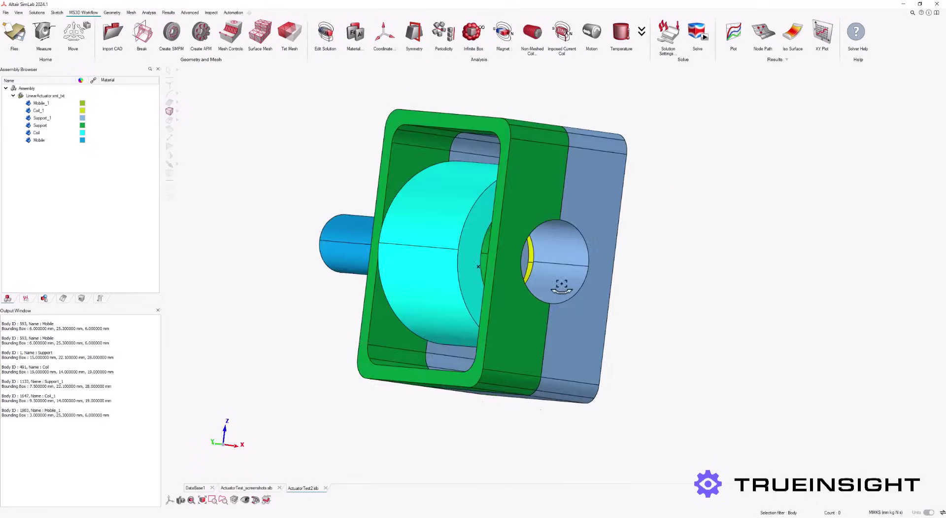
pyautogui.click(362, 239)
pyautogui.click(443, 197)
pyautogui.click(534, 147)
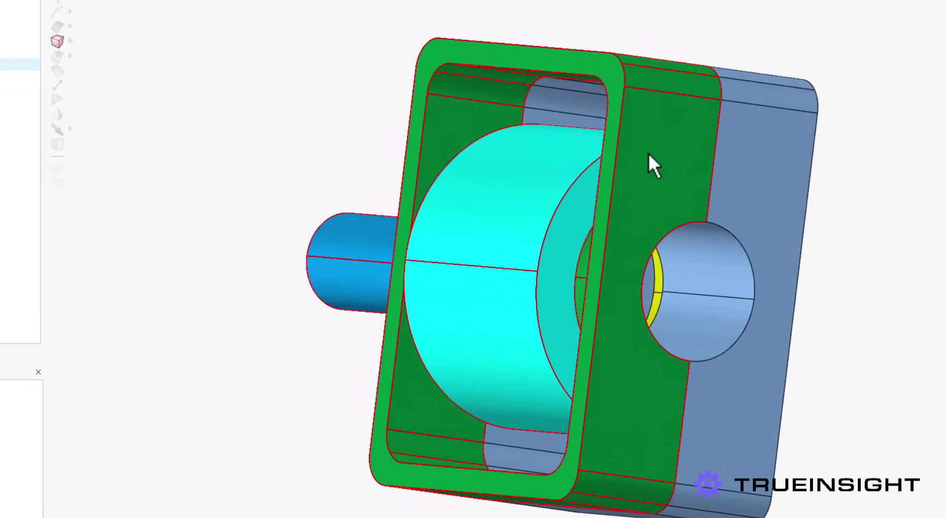
pyautogui.rightClick(645, 164)
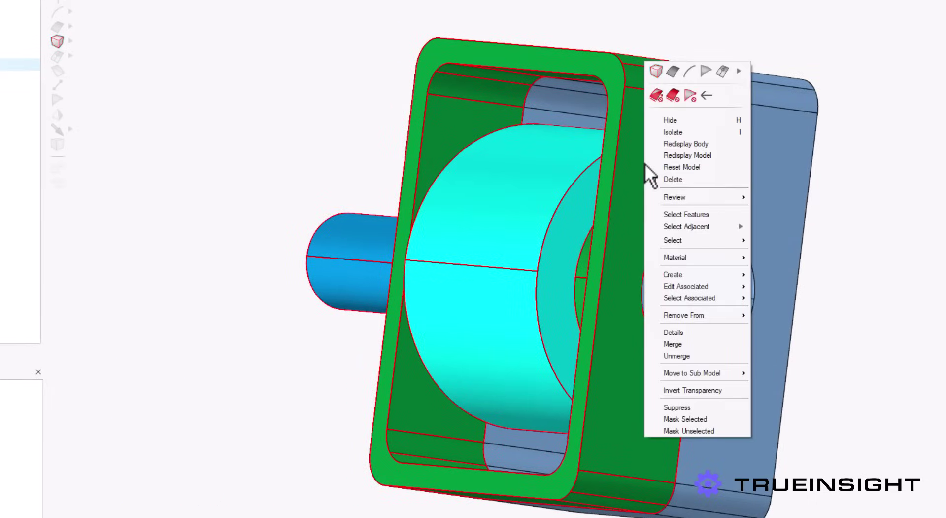
pyautogui.click(674, 180)
pyautogui.click(738, 347)
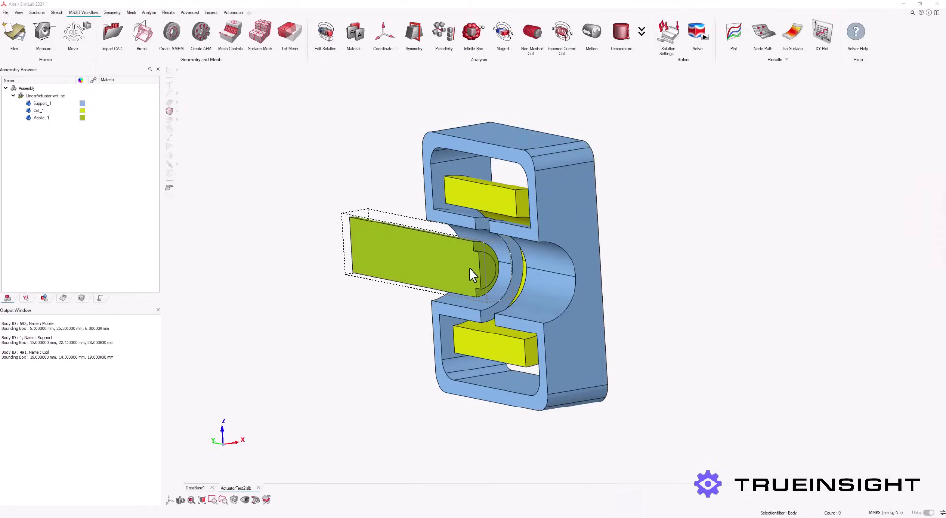
# - Surface mesh Support_1, Coil_1 and Mobile_1 with Tri3 elements of 1 mm average size, creating a matching mesh
pyautogui.click(260, 32)
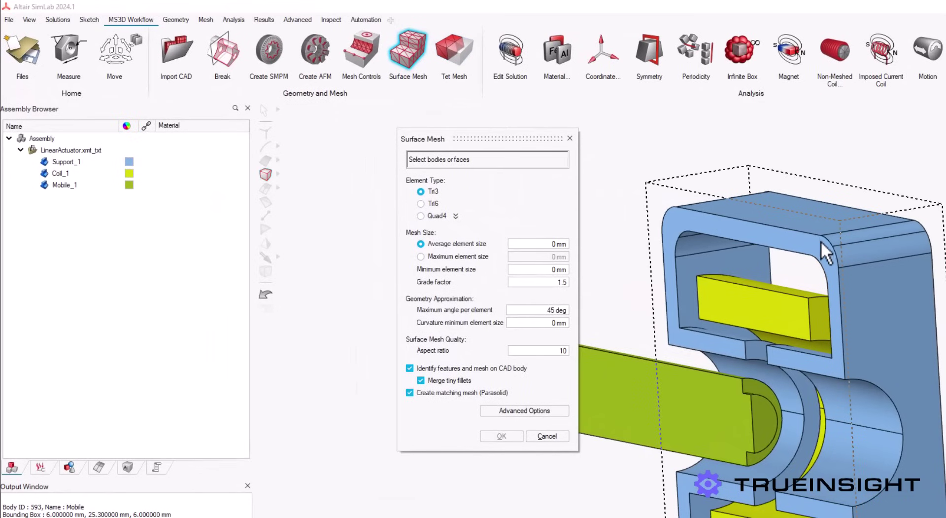
pyautogui.click(691, 203)
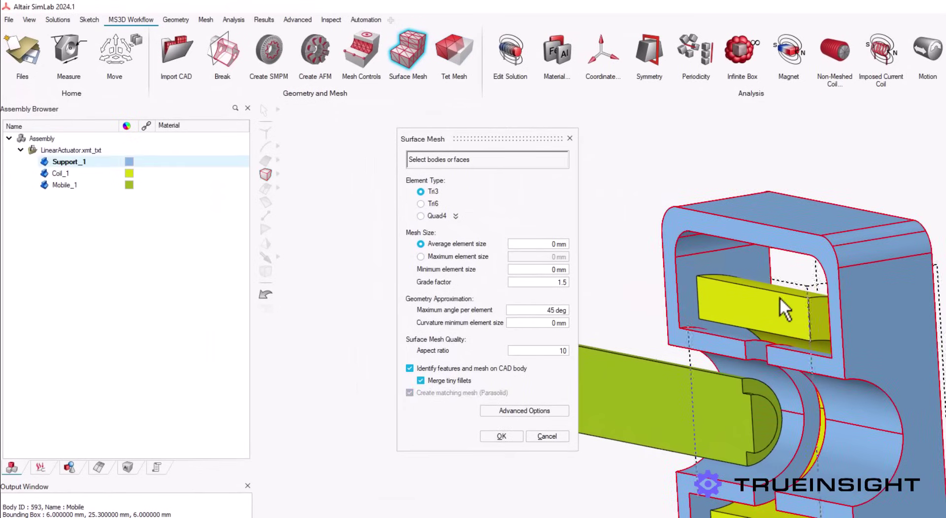
pyautogui.click(652, 247)
pyautogui.click(661, 394)
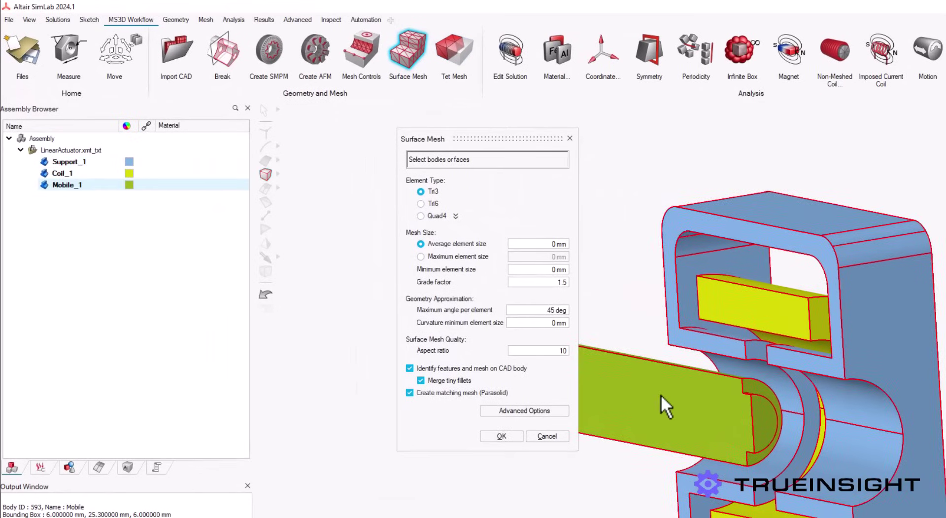
pyautogui.click(554, 243)
pyautogui.press('BackSpace')
pyautogui.write('1')
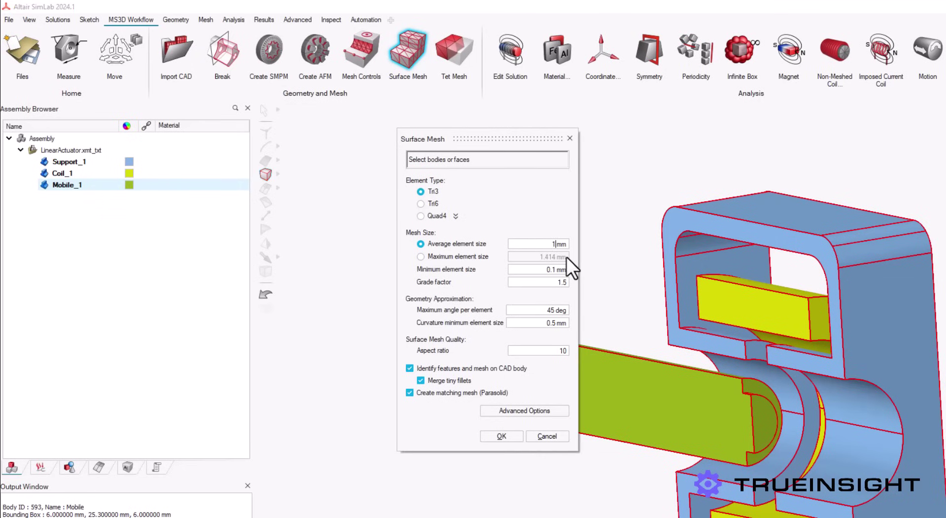
pyautogui.click(511, 435)
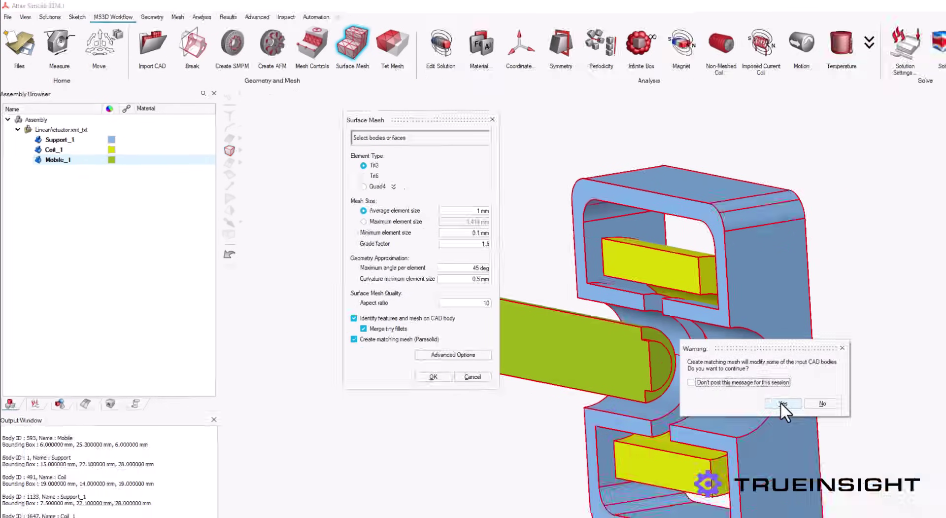
pyautogui.click(784, 403)
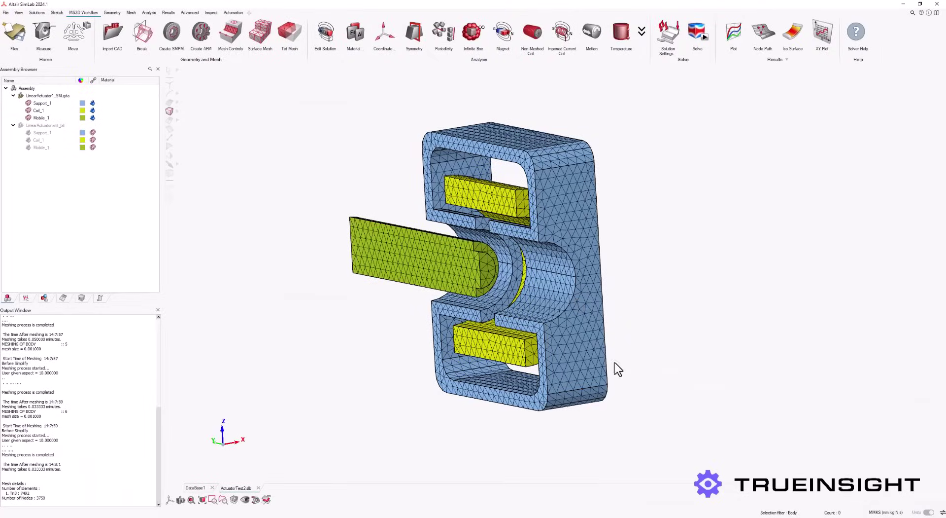
# - Generate a TET4 volume mesh for Support_1, Coil_1 and Mobile_1 with a 1 mm average element size
pyautogui.moveTo(619, 368); pyautogui.dragTo(599, 340, button='middle')
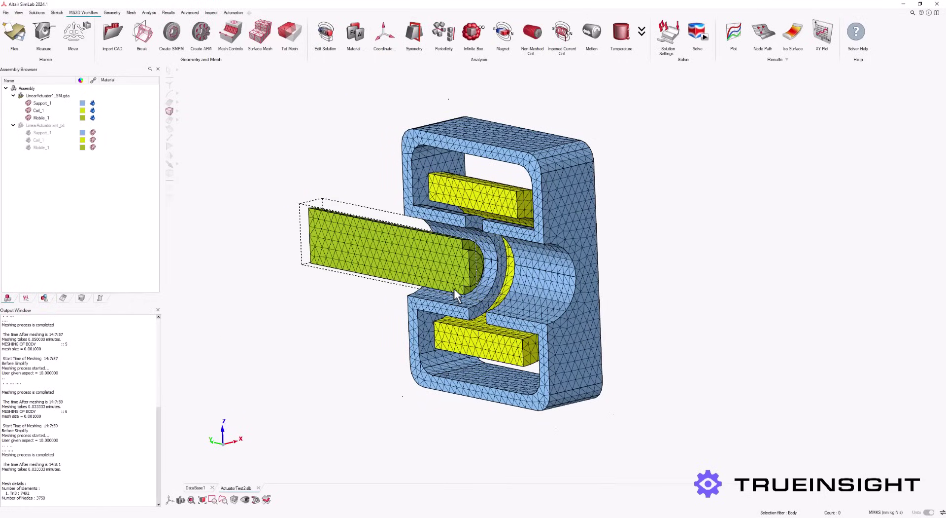
pyautogui.click(291, 30)
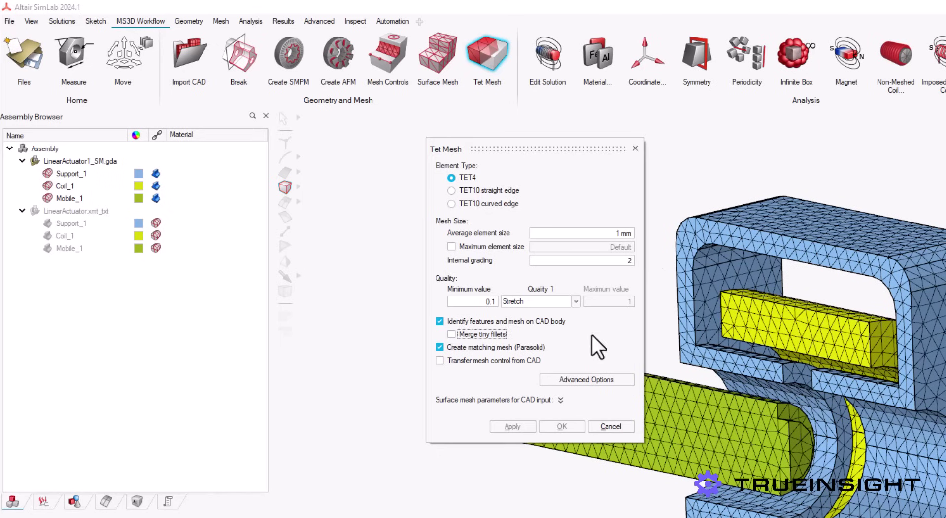
pyautogui.click(875, 279)
pyautogui.click(828, 335)
pyautogui.click(779, 401)
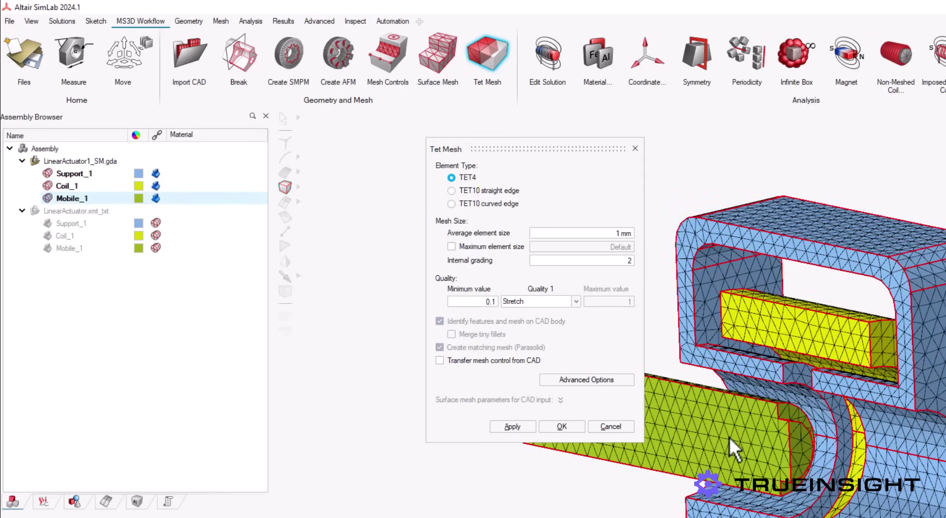
pyautogui.click(565, 426)
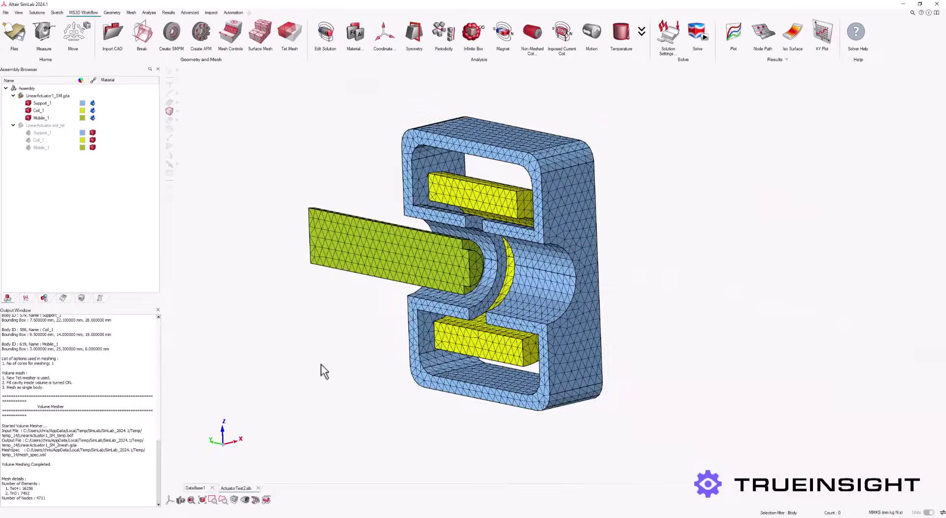
# - Inspect the interior of the volume mesh with a section cut normal to X
pyautogui.click(255, 499)
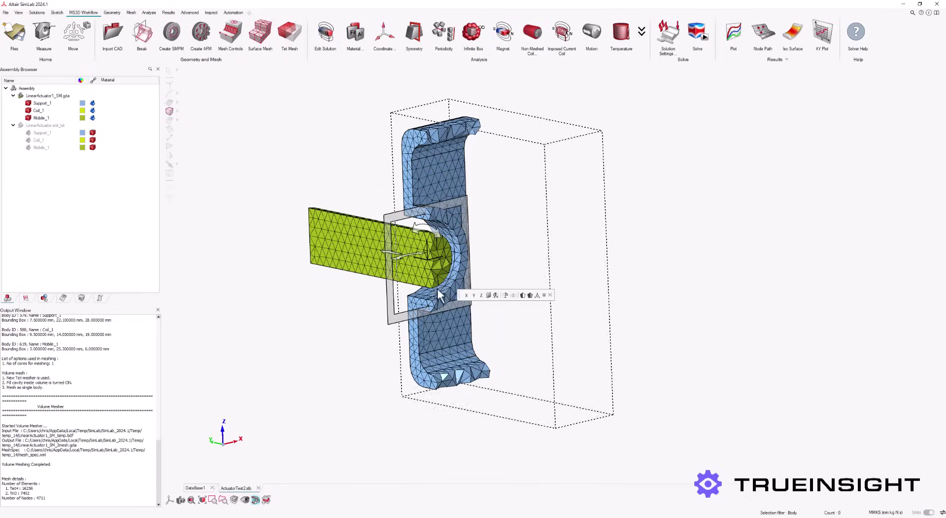
pyautogui.click(467, 294)
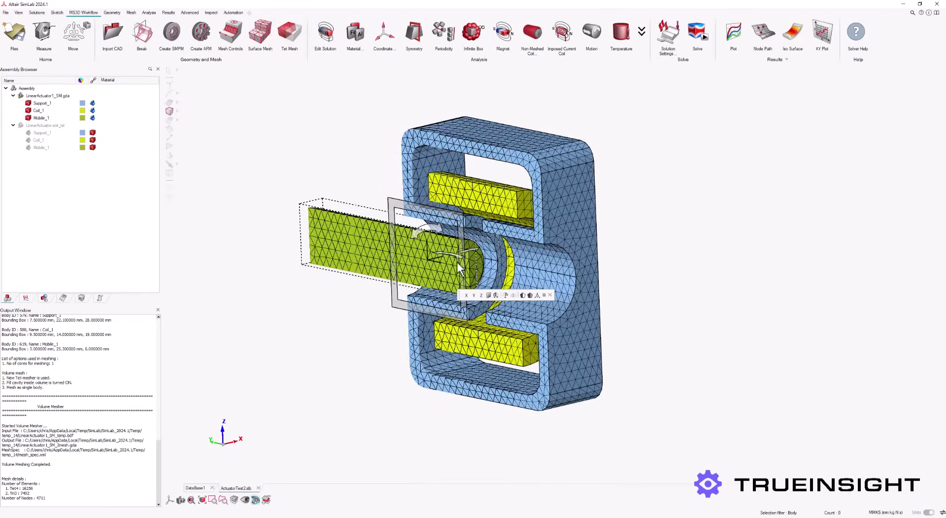
pyautogui.moveTo(465, 284); pyautogui.dragTo(438, 303)
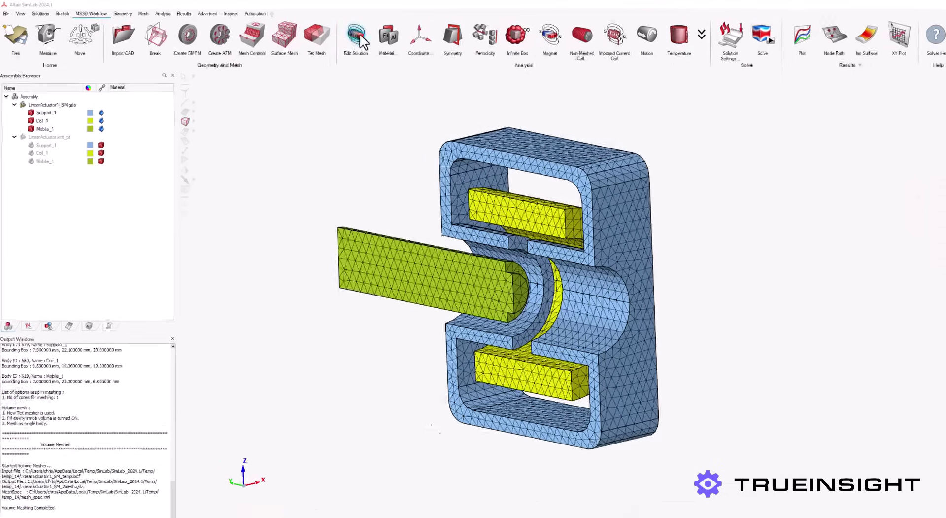
# - Create the 3D Magnetostatics solution Electro Magnetics with the Flux solver for Support_1, Coil_1 and Mobile_1
pyautogui.click(359, 39)
pyautogui.click(498, 154)
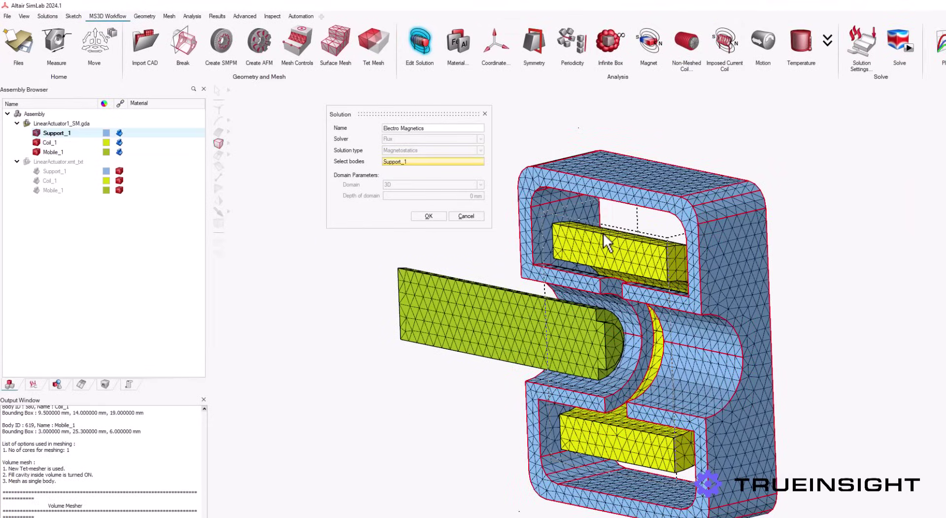
pyautogui.click(607, 242)
pyautogui.click(490, 315)
pyautogui.click(431, 217)
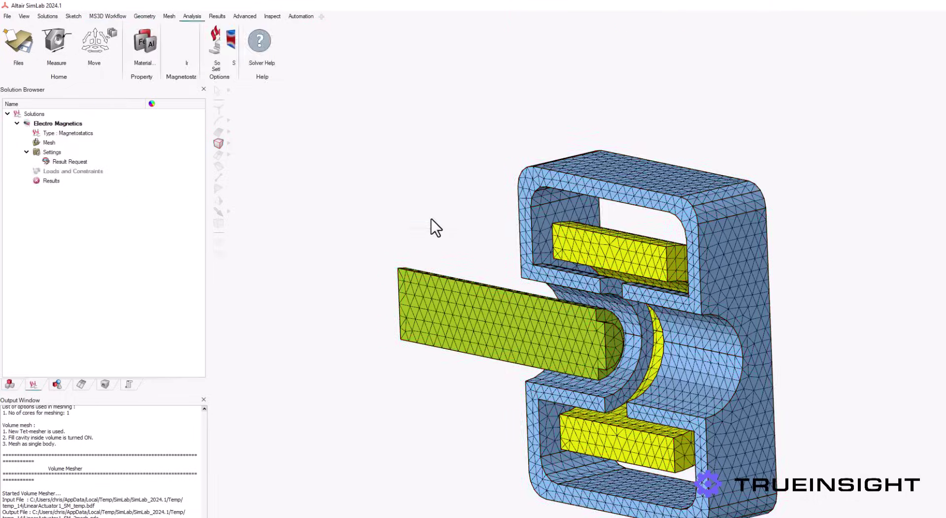
# - Define a symmetry with tangential magnetic field on Mobile_1's flat cut face and check it among the solution's loads
pyautogui.click(14, 384)
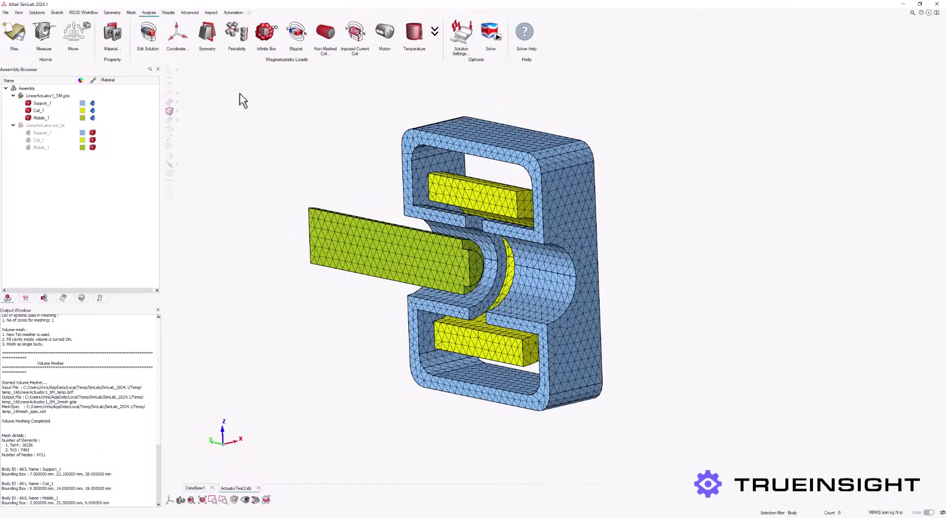
pyautogui.click(207, 32)
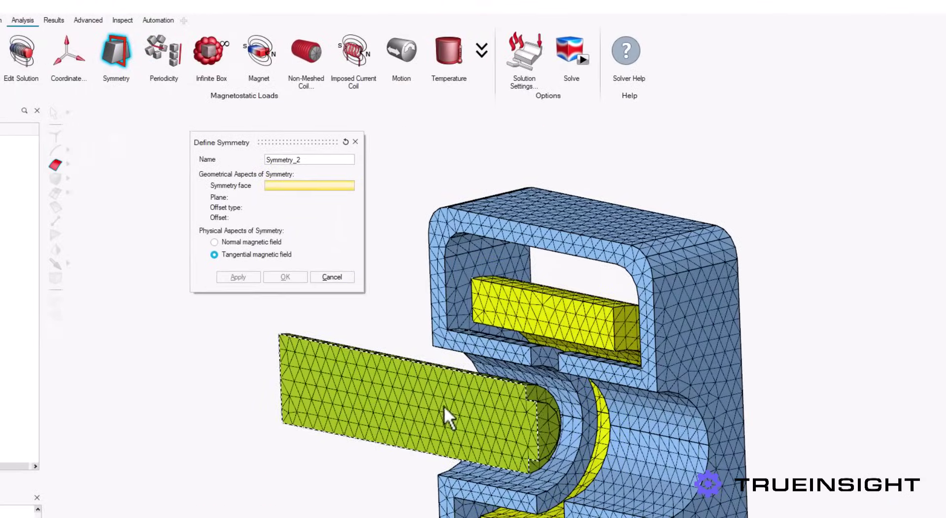
pyautogui.click(443, 406)
pyautogui.click(286, 278)
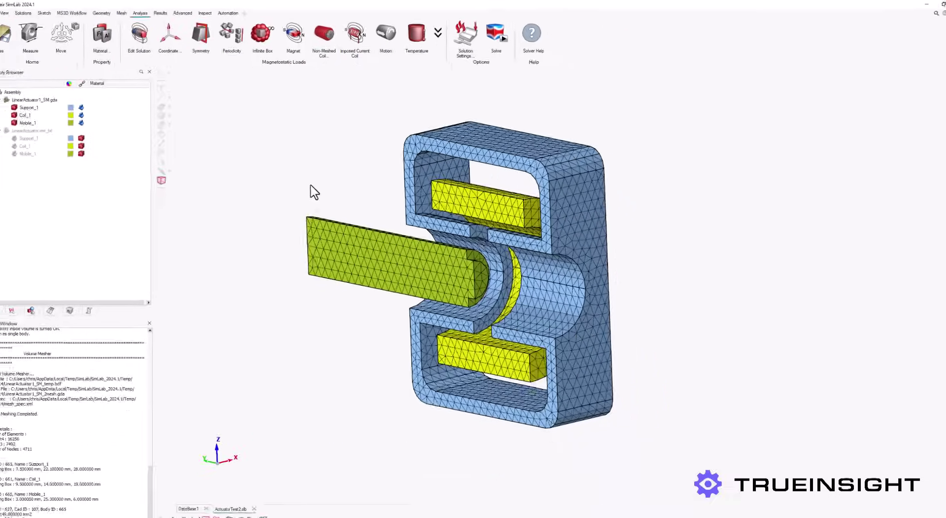
pyautogui.click(26, 298)
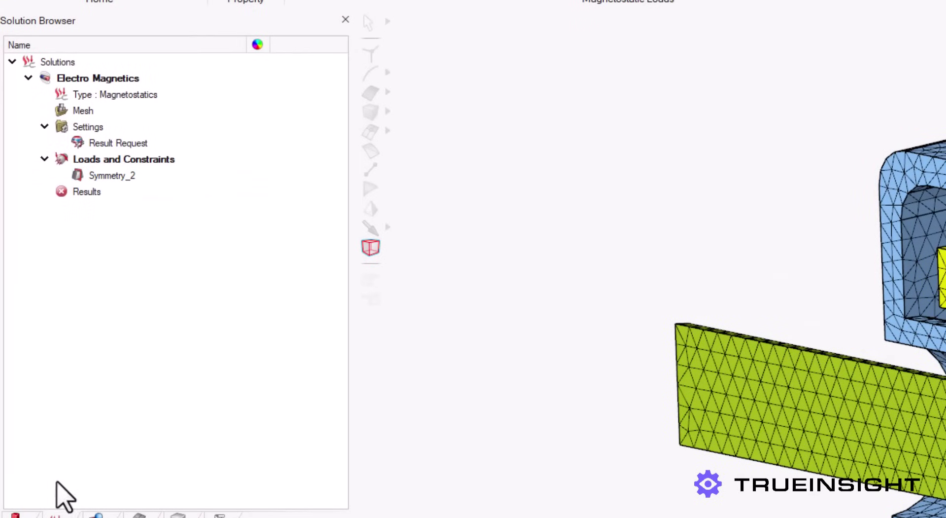
pyautogui.click(15, 515)
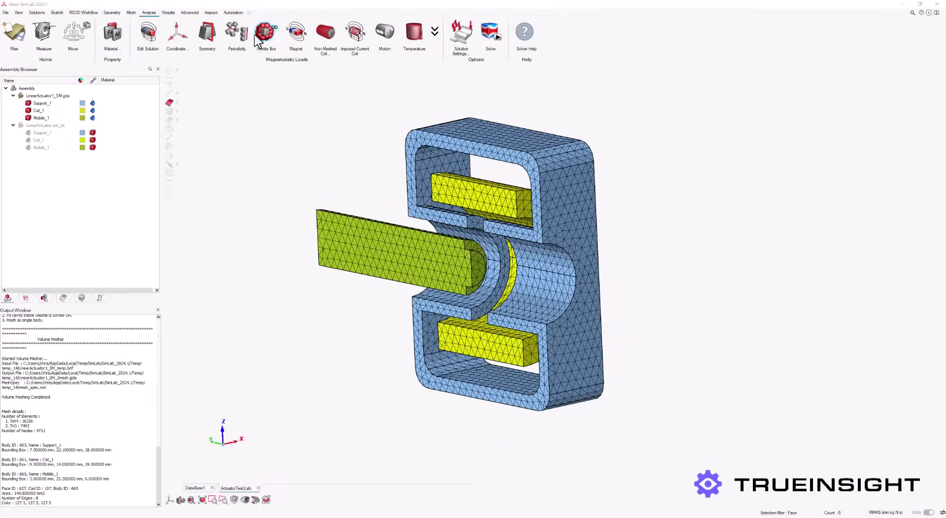
# - Create a 28.5 × 112.05 × 84 mm infinite box with 5, 20 and 15 internal elements and 3 in the external layer
pyautogui.click(276, 27)
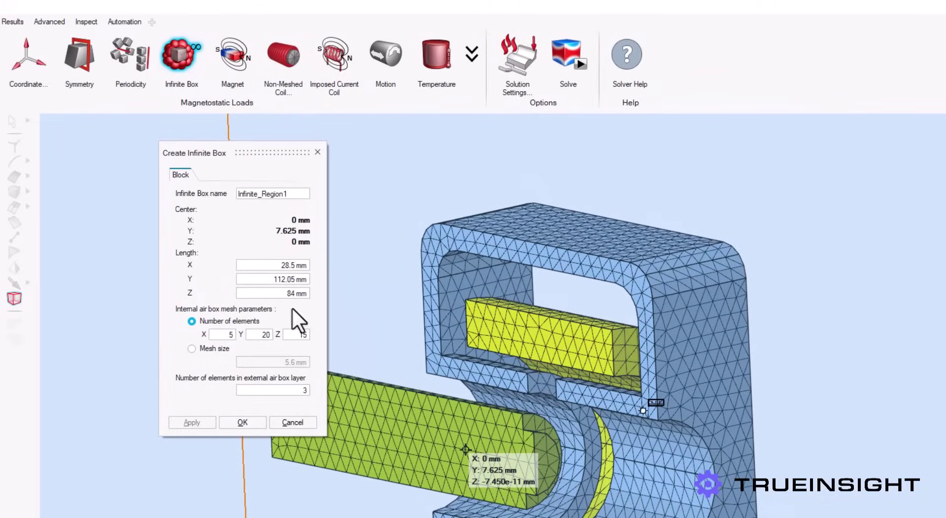
pyautogui.click(242, 422)
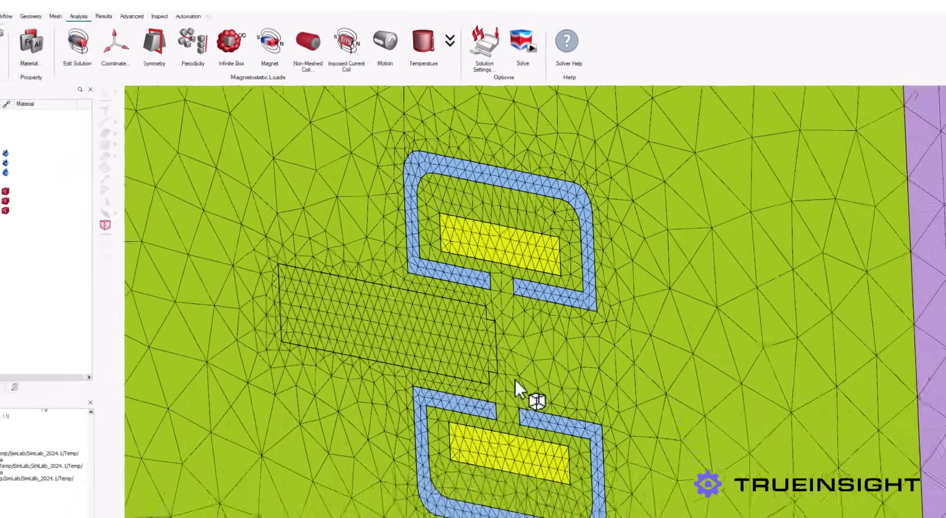
pyautogui.scroll(-6, 547, 488)
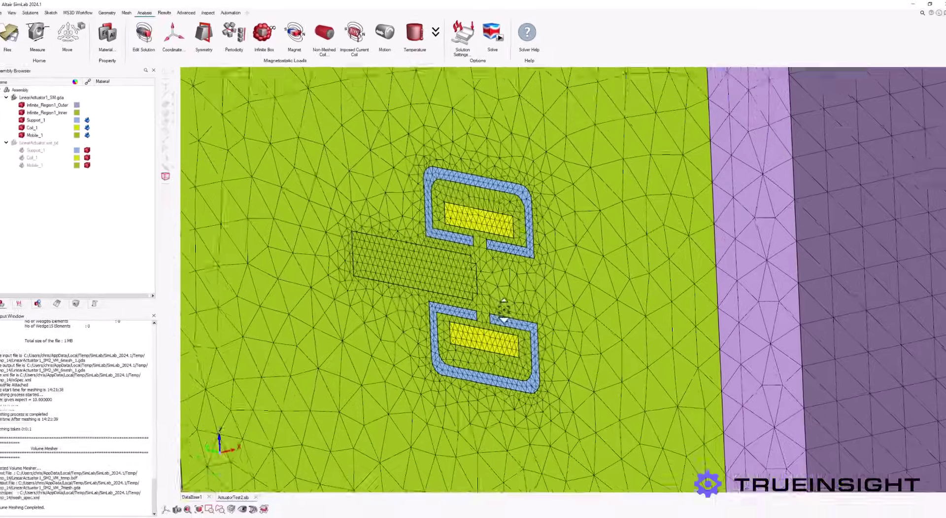
pyautogui.scroll(-1, 508, 305)
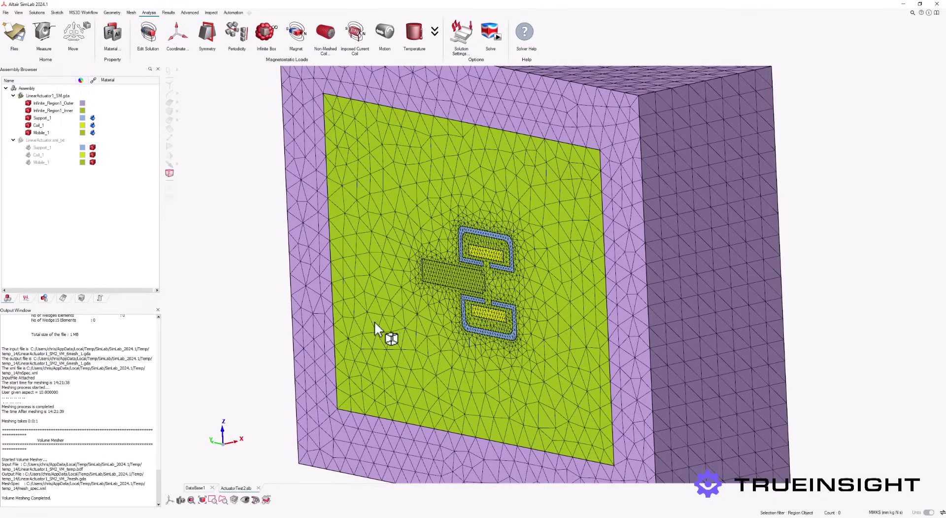
# - Hide the infinite box's entities so only the actuator bodies are displayed
pyautogui.click(27, 299)
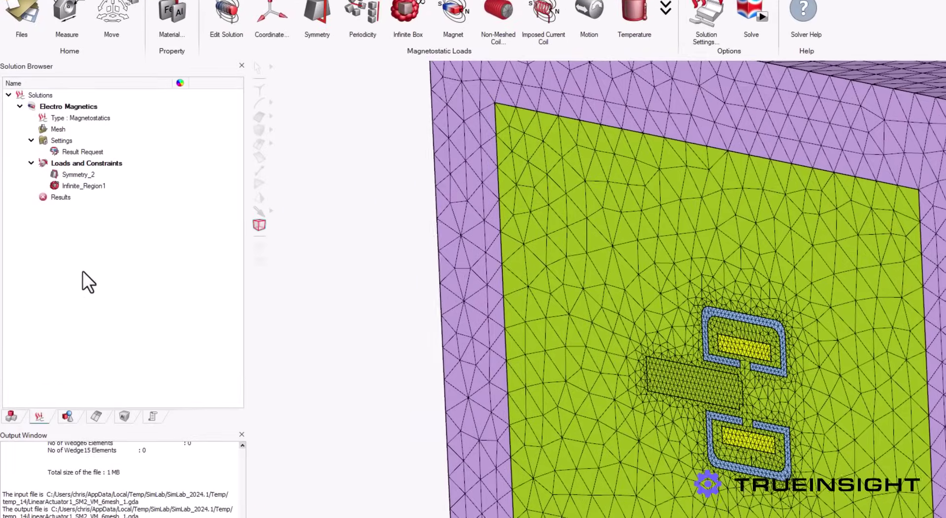
pyautogui.rightClick(78, 186)
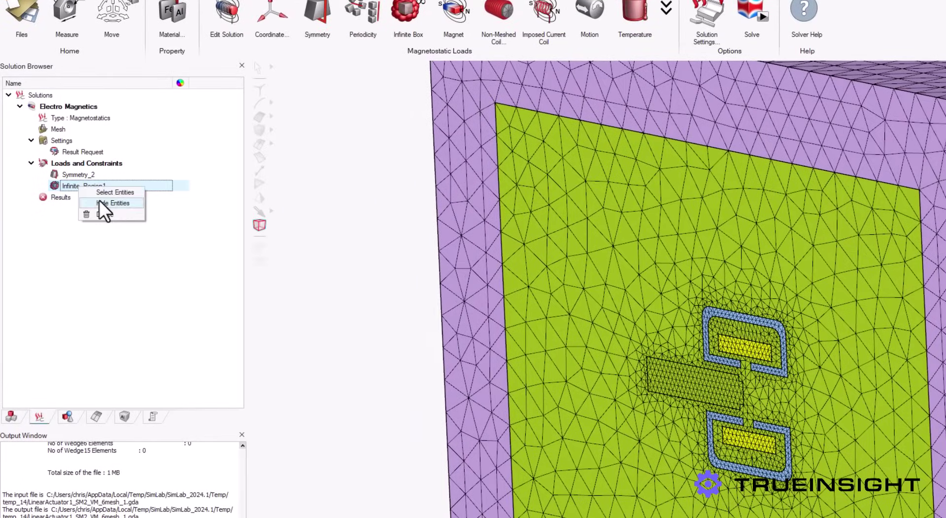
pyautogui.click(101, 203)
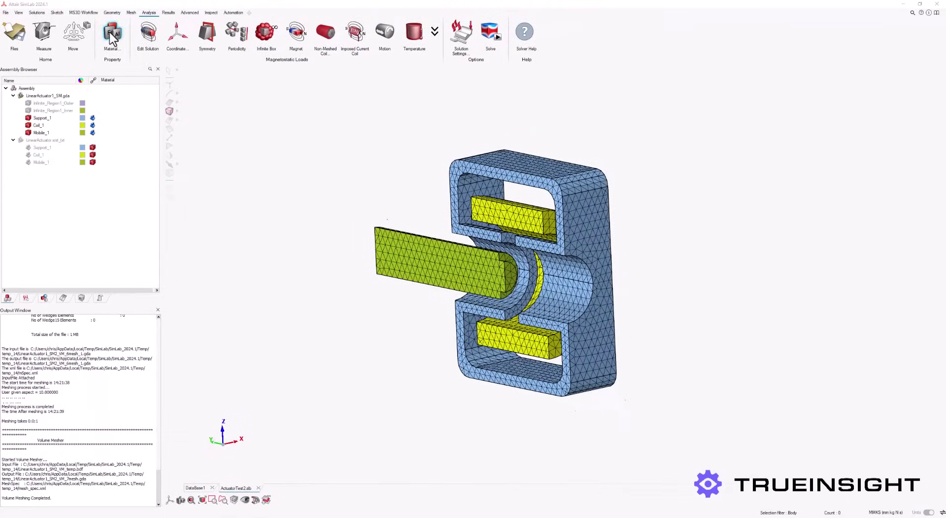
# - Start a new material named SoftMaterial_1010_XC10_RO with Soft Magnetic type and a Non linear BH curve
pyautogui.click(110, 32)
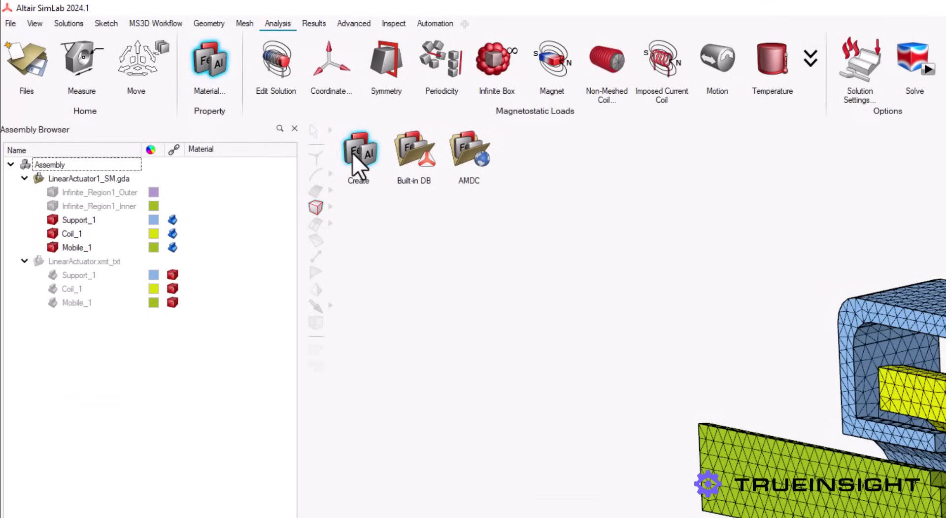
pyautogui.click(187, 81)
pyautogui.moveTo(531, 185); pyautogui.dragTo(510, 193)
pyautogui.write('SoftMaterial_1010_XC10_RO')
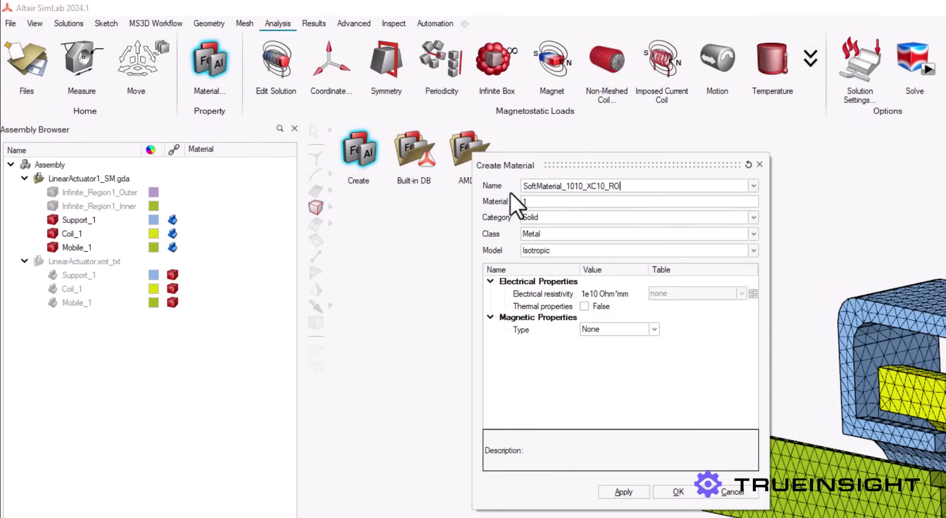
pyautogui.click(647, 330)
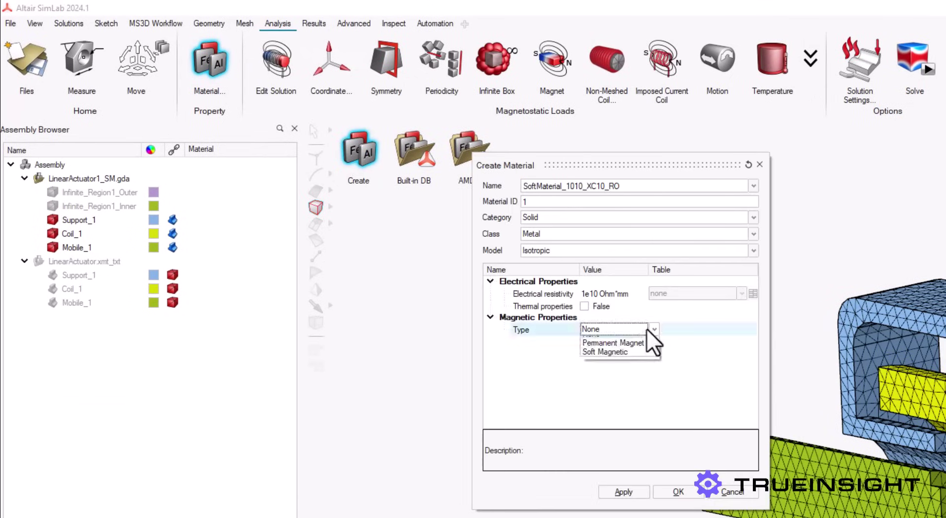
pyautogui.click(639, 358)
pyautogui.click(647, 342)
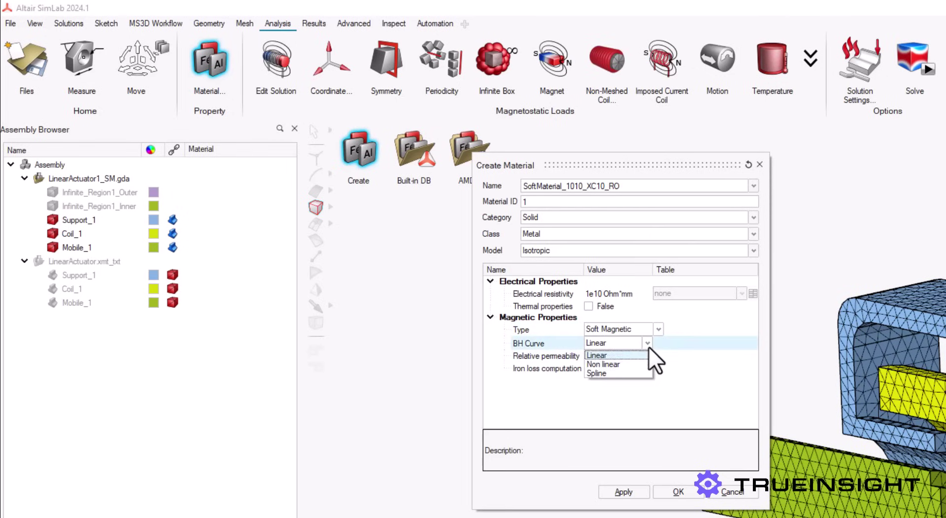
pyautogui.click(635, 360)
# - Give the material an initial relative permeability of 2000, saturation magnetization of 1.9 T and knee adjustment coefficient of 0.9, and create it
pyautogui.click(629, 356)
pyautogui.moveTo(629, 359); pyautogui.dragTo(585, 363)
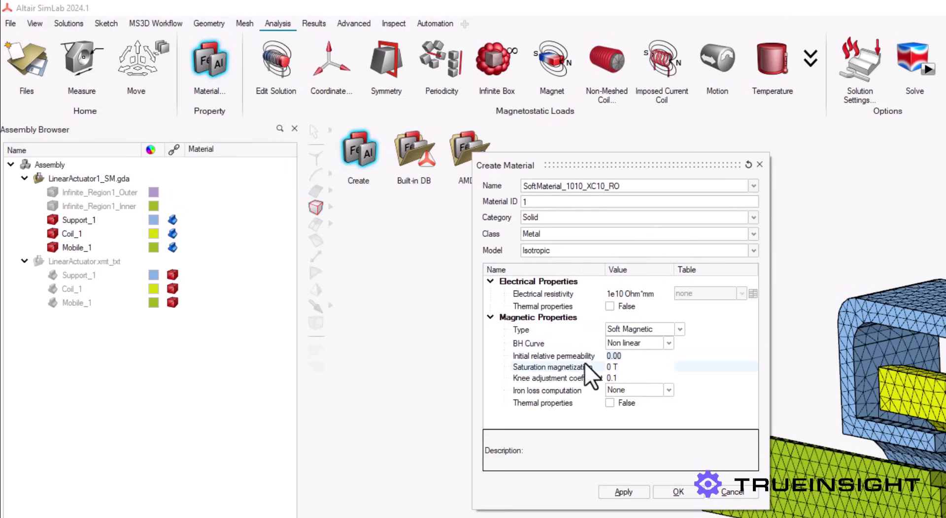
pyautogui.write('2000')
pyautogui.press('Tab')
pyautogui.press('BackSpace')
pyautogui.press('BackSpace')
pyautogui.press('BackSpace')
pyautogui.write('1.9')
pyautogui.press('Tab')
pyautogui.press('BackSpace')
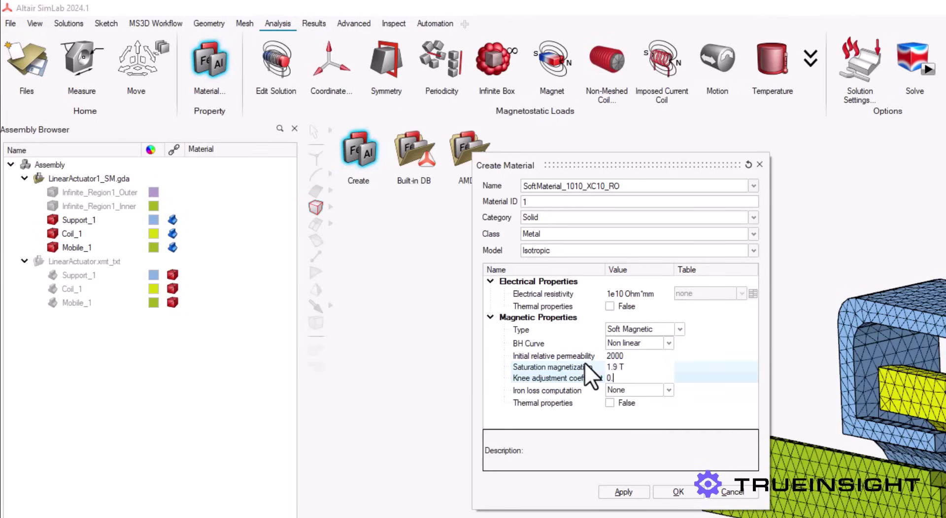
pyautogui.write('9')
pyautogui.press('Tab')
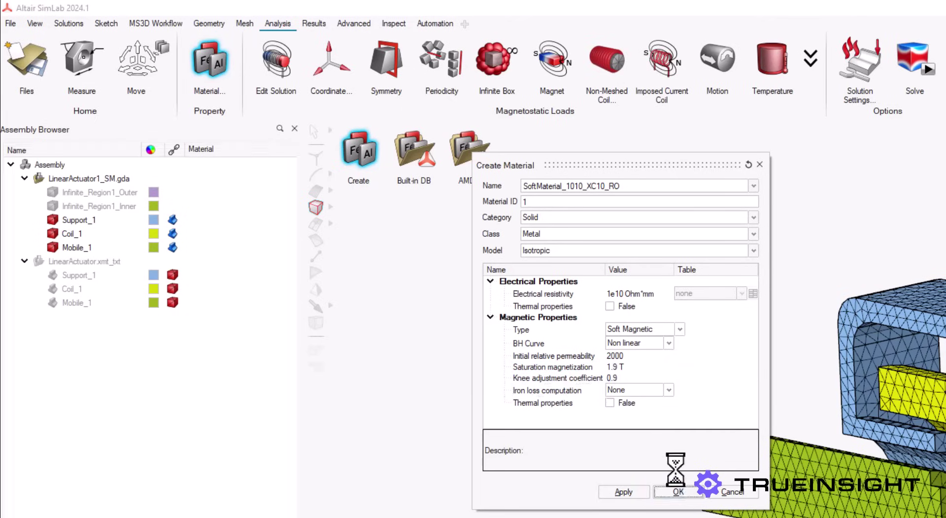
pyautogui.click(680, 491)
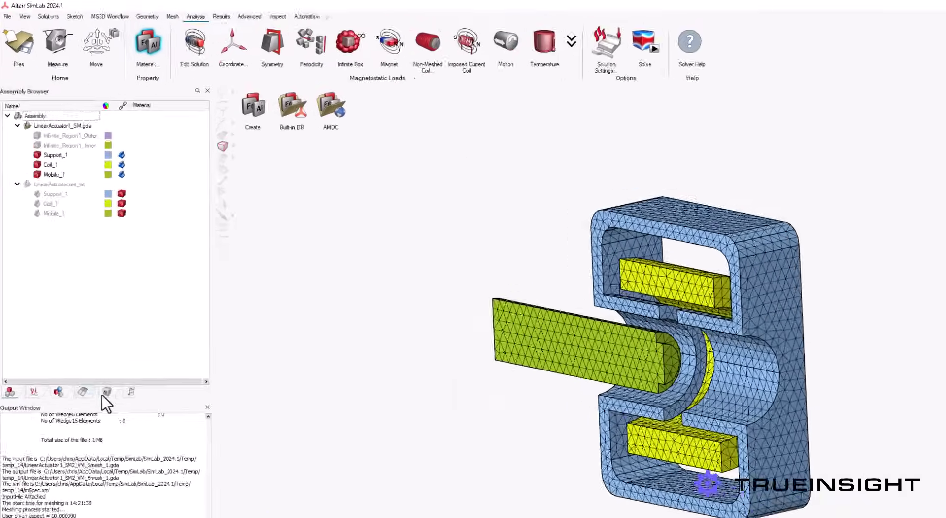
# - Assign SoftMaterial_1010_XC10_RO to Support_1 and Mobile_1 and check the assignment in the assembly
pyautogui.click(82, 297)
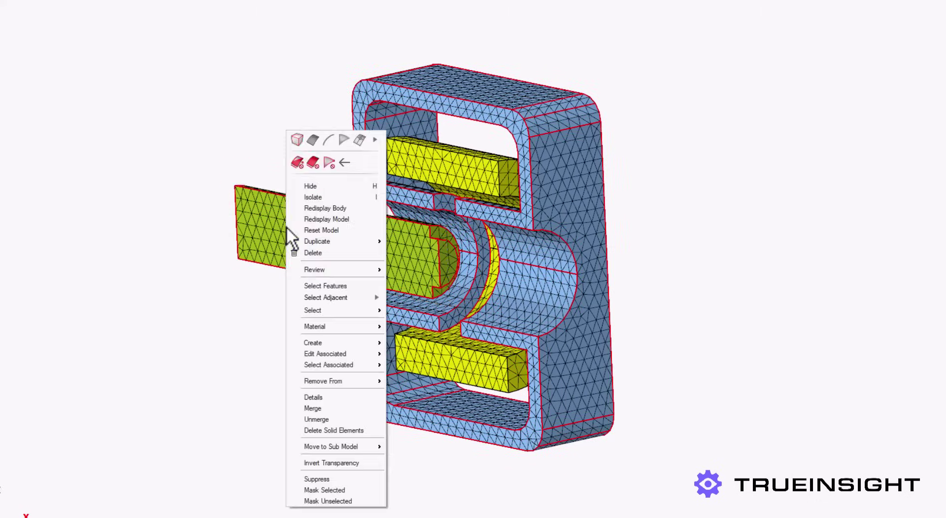
pyautogui.moveTo(353, 325)
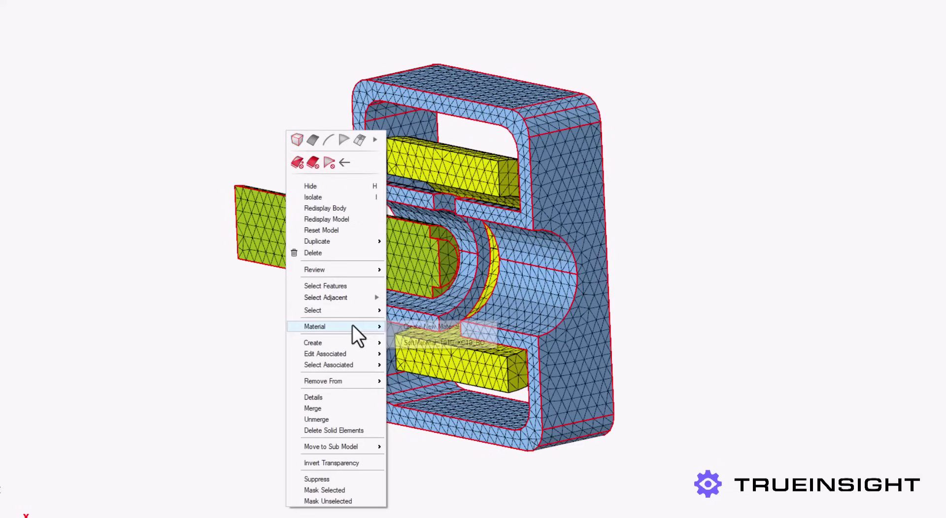
pyautogui.click(431, 339)
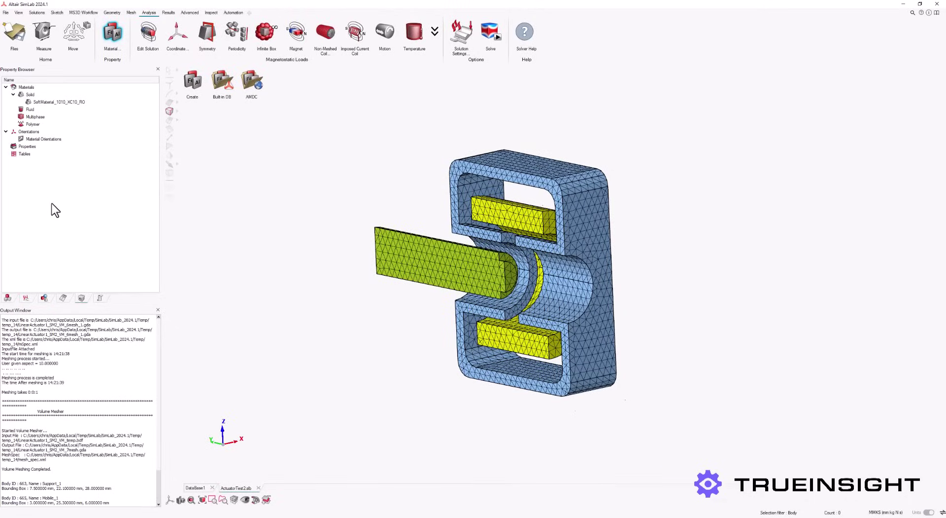
pyautogui.click(23, 297)
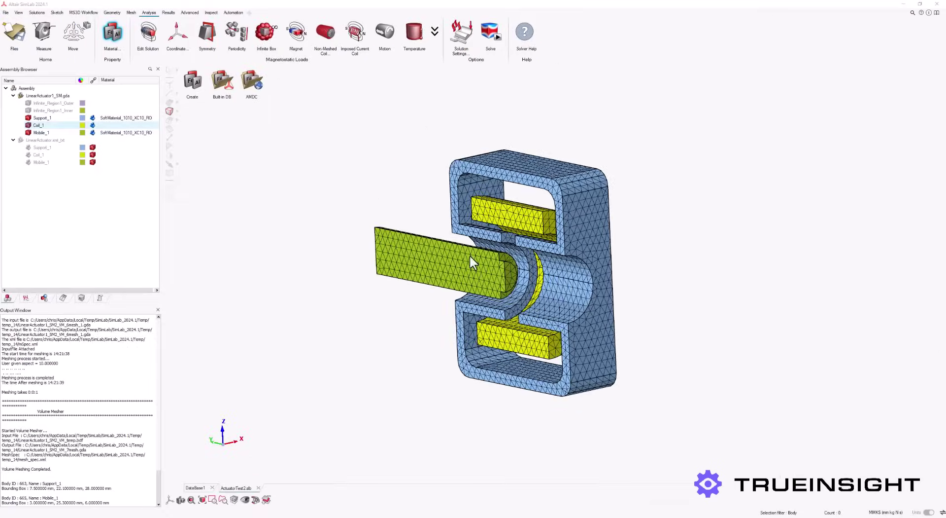
# - Set up an imposed current coil on Coil_1 with 100 turns, 6 Amp, conductors all in series and external terminals
pyautogui.click(656, 21)
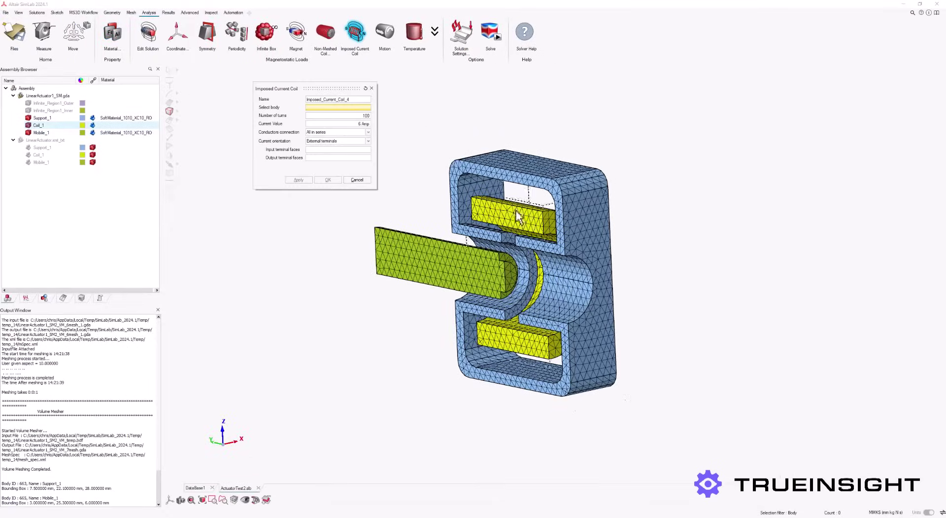
pyautogui.click(508, 209)
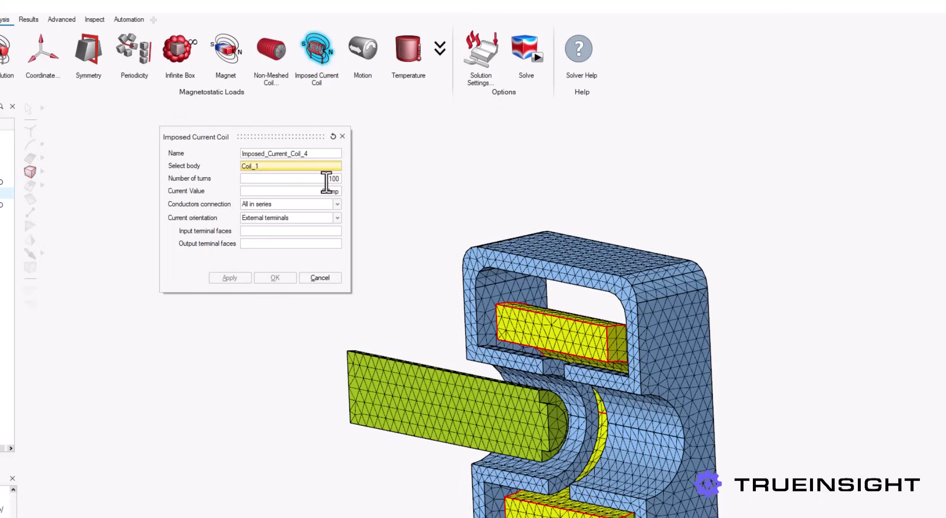
pyautogui.click(327, 182)
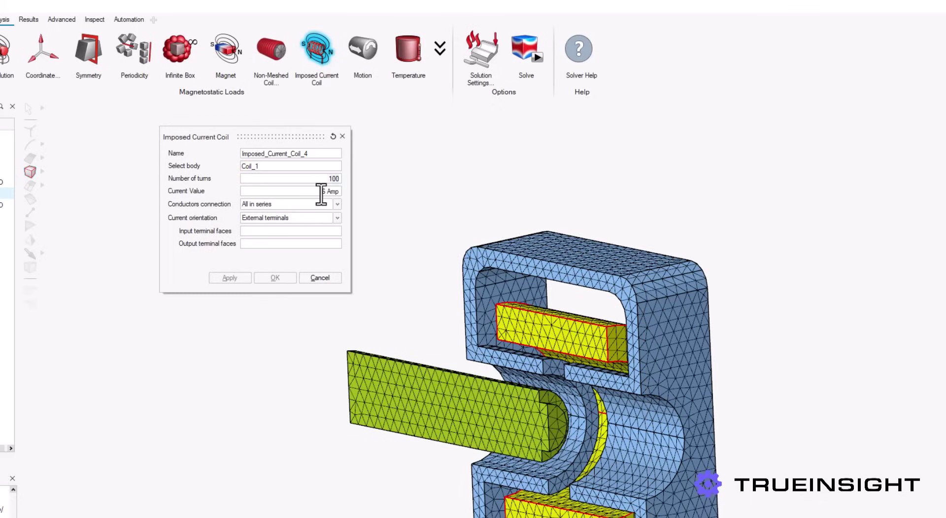
pyautogui.click(338, 204)
pyautogui.click(325, 211)
pyautogui.click(338, 218)
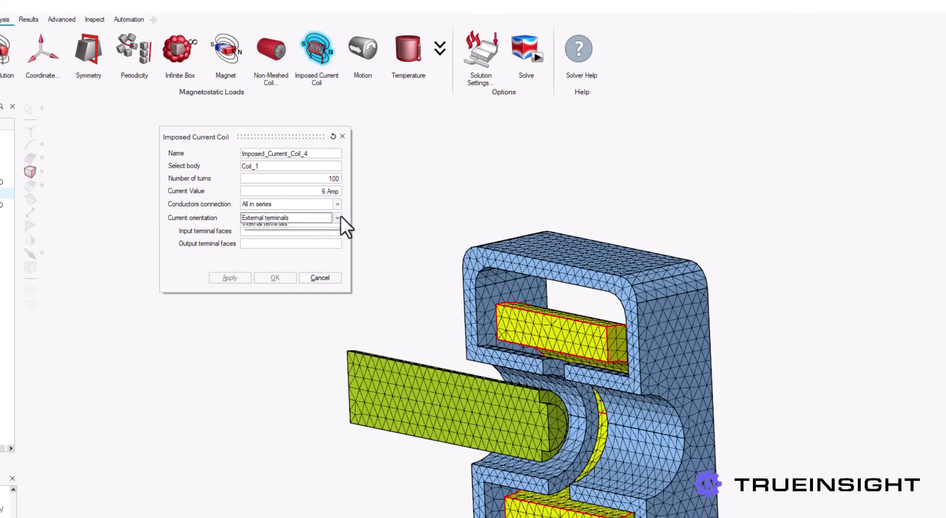
pyautogui.click(314, 228)
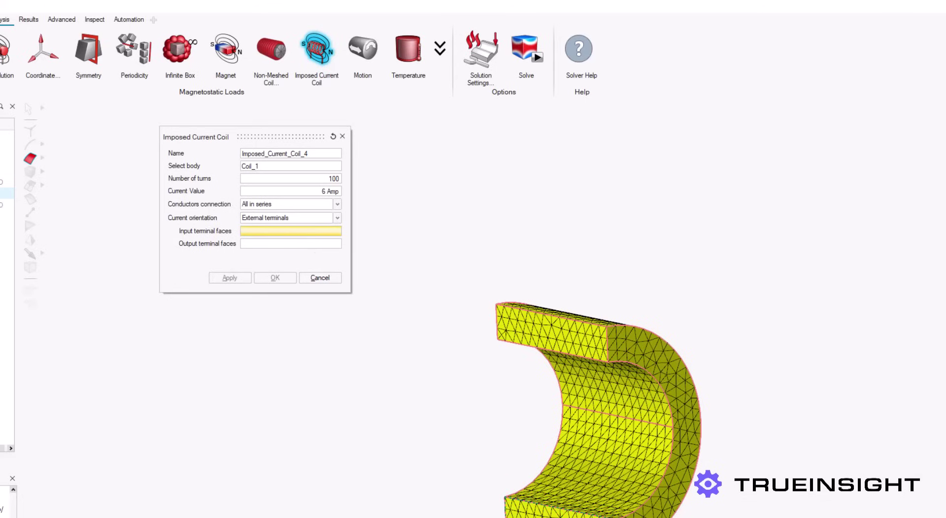
# - Assign the coil's lower cut face as input terminal and upper cut face as output terminal, create it and check the solution's loads
pyautogui.click(544, 509)
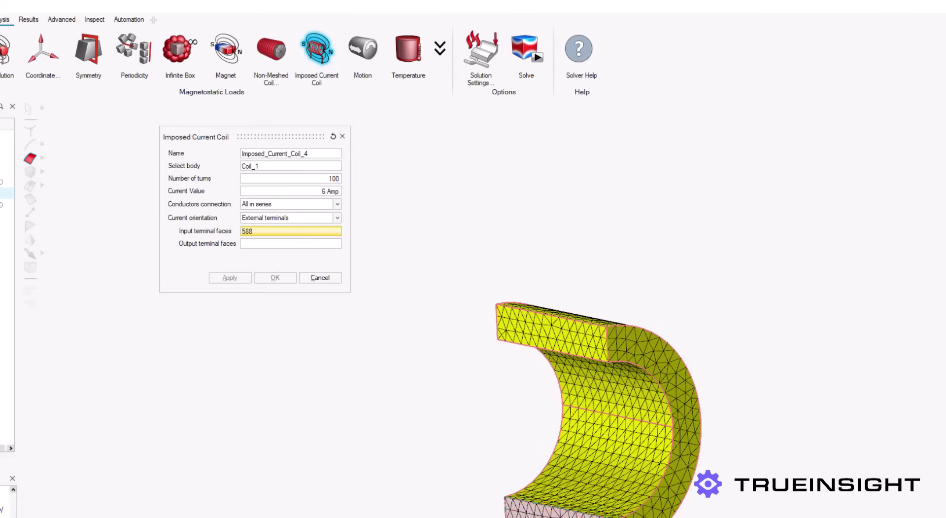
pyautogui.click(289, 244)
pyautogui.click(543, 336)
pyautogui.click(276, 278)
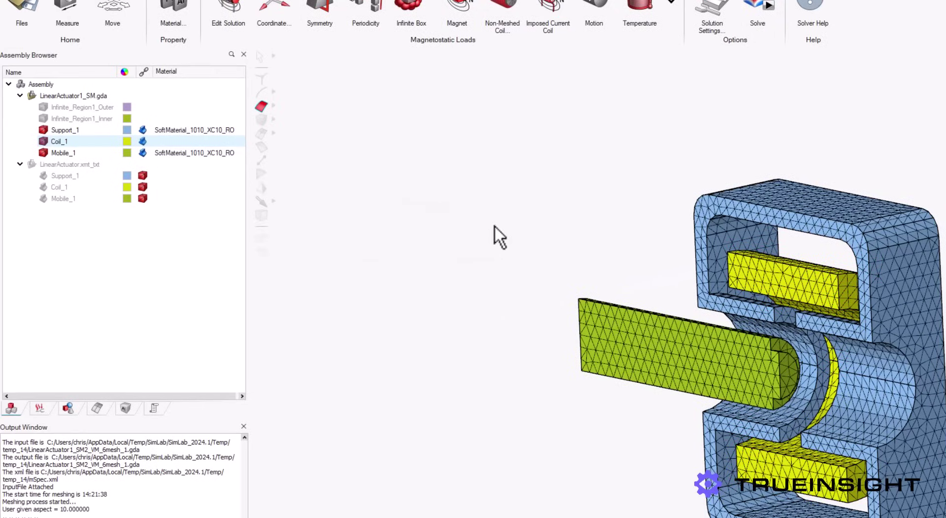
pyautogui.click(45, 407)
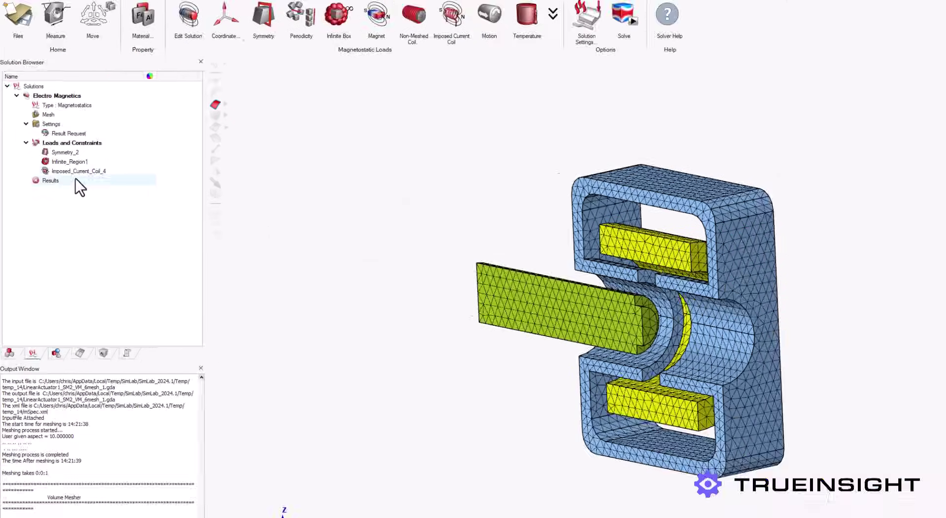
# - Define a translation motion for Mobile_1 along the Y axis with air type Immersion in the air
pyautogui.click(384, 35)
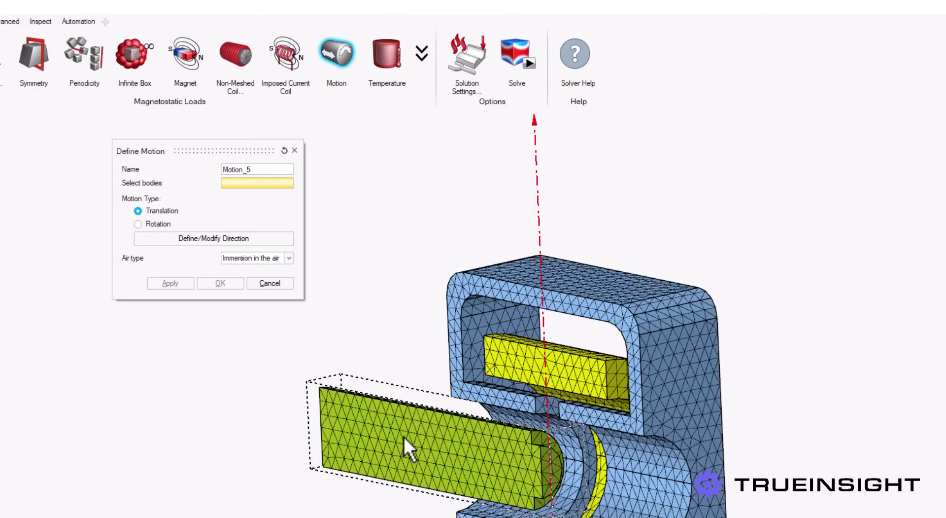
pyautogui.click(403, 436)
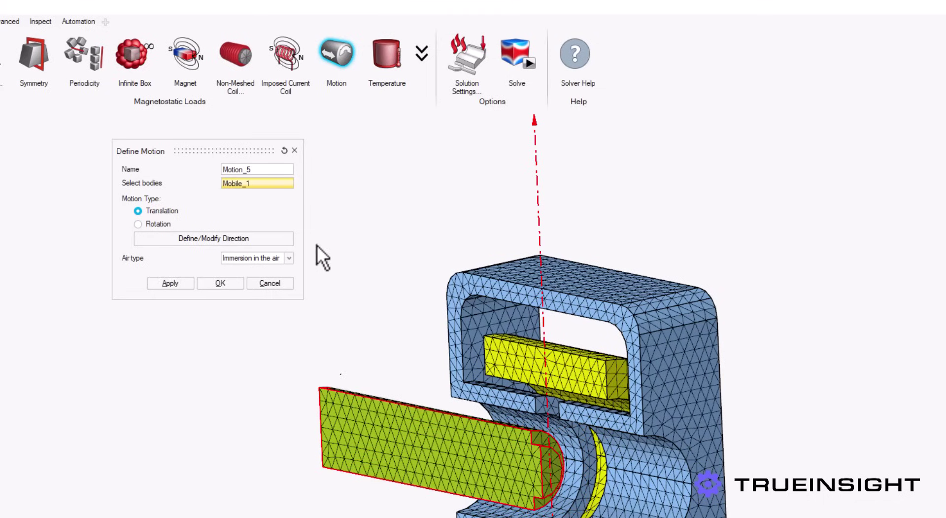
pyautogui.click(223, 239)
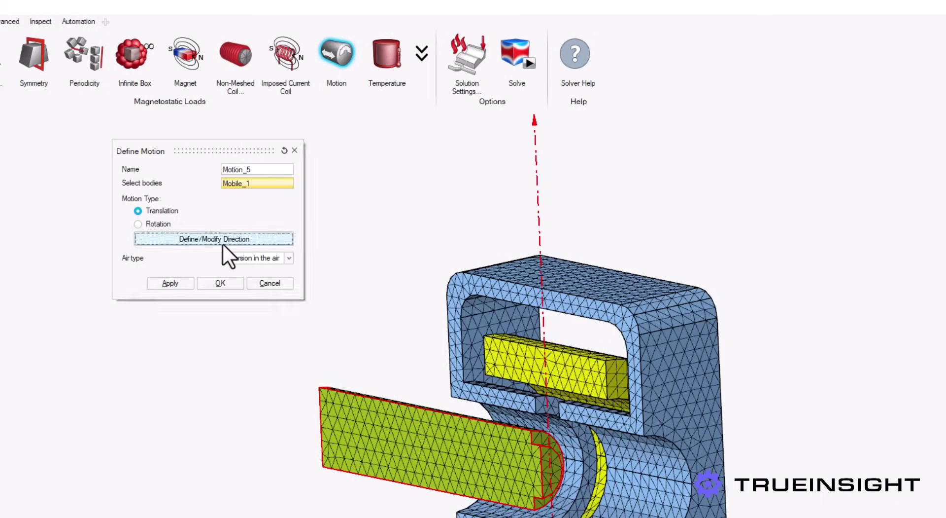
pyautogui.click(244, 236)
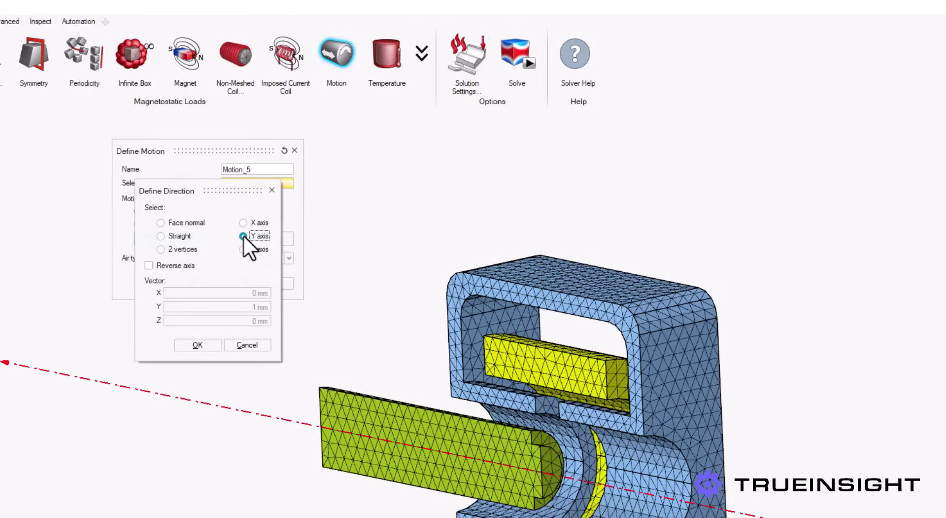
pyautogui.click(194, 343)
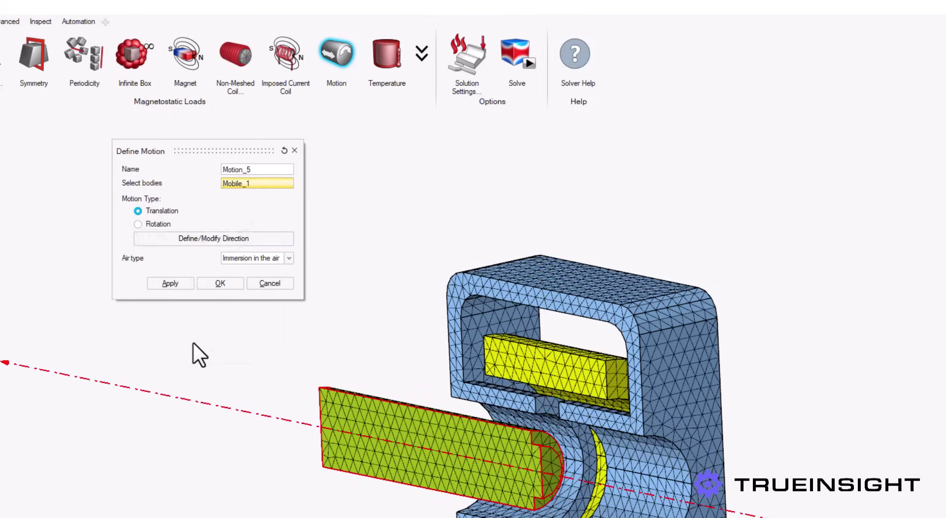
pyautogui.click(217, 283)
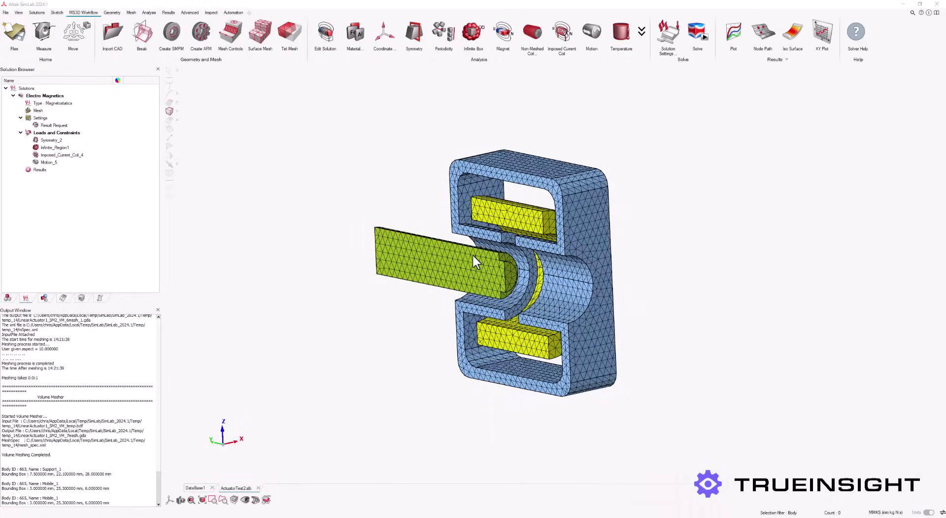
# - Edit the solution's motion parameters to Multivalues control with a 1 mm lower limit, 5 mm higher limit and 1 mm step
pyautogui.click(325, 34)
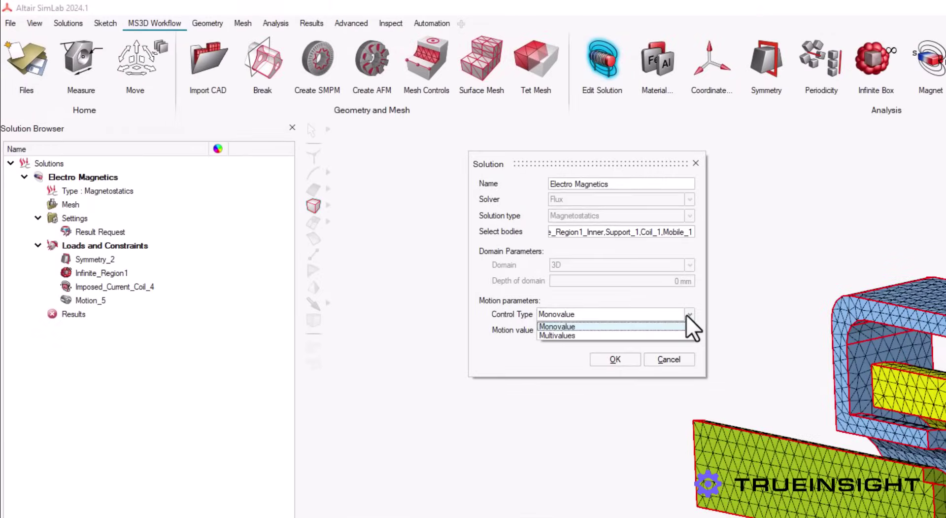
pyautogui.click(373, 170)
pyautogui.click(651, 335)
pyautogui.click(543, 331)
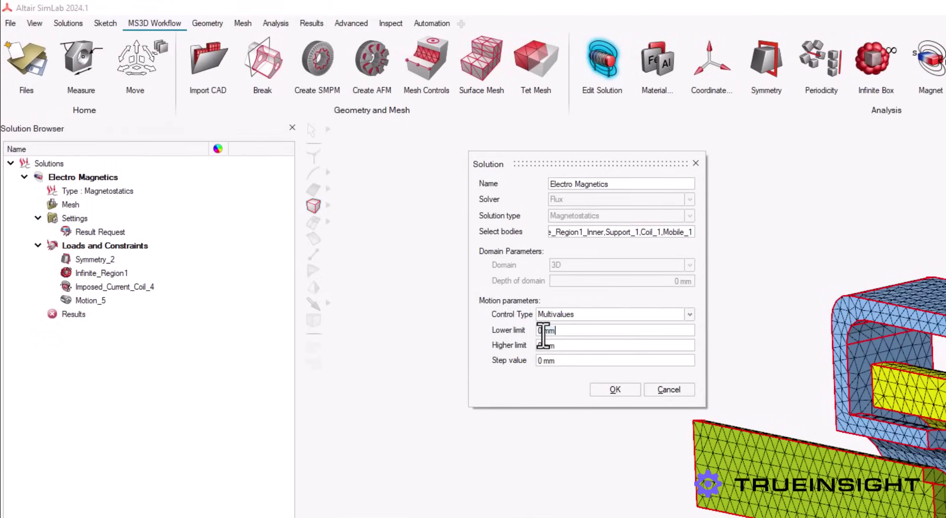
pyautogui.press('BackSpace')
pyautogui.press('BackSpace')
pyautogui.press('BackSpace')
pyautogui.press('BackSpace')
pyautogui.write('1')
pyautogui.press('Tab')
pyautogui.write('5')
pyautogui.press('Tab')
pyautogui.write('1')
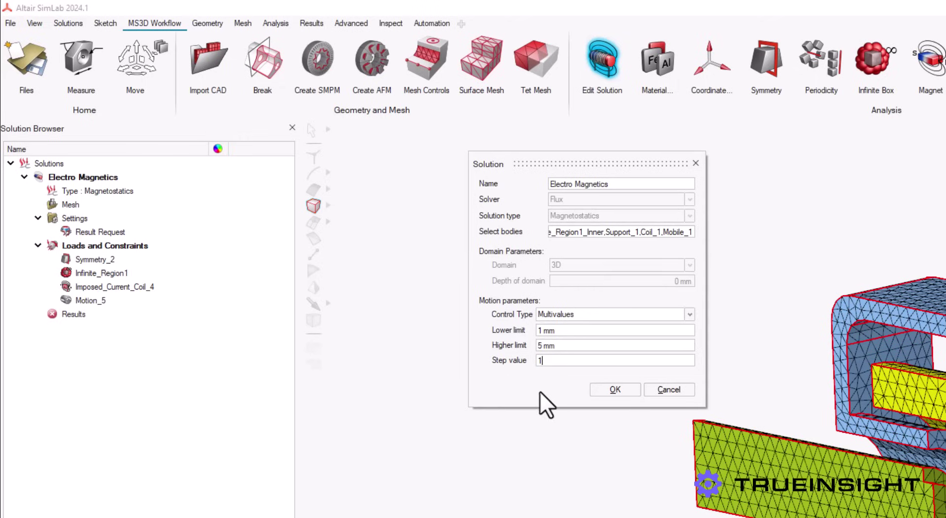
pyautogui.click(613, 388)
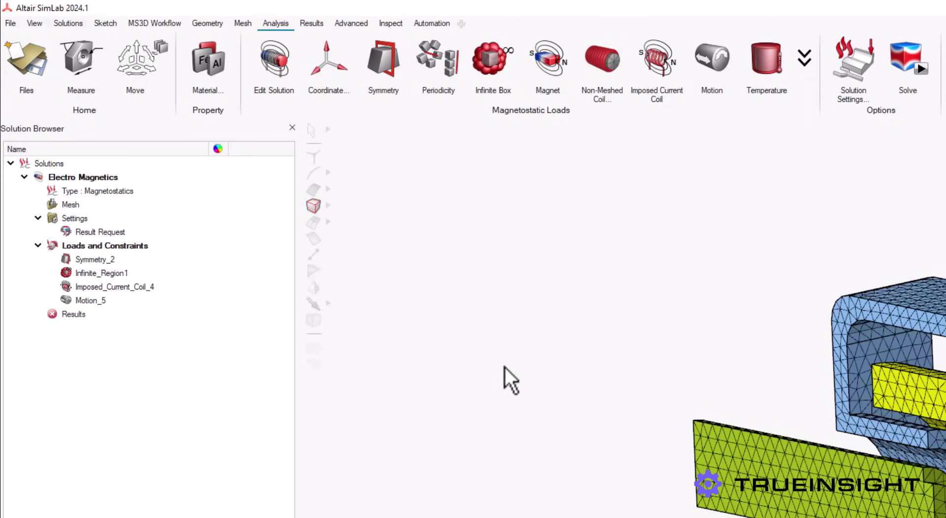
# - Turn off Energy (all bodies) in the solution's result request
pyautogui.click(108, 231)
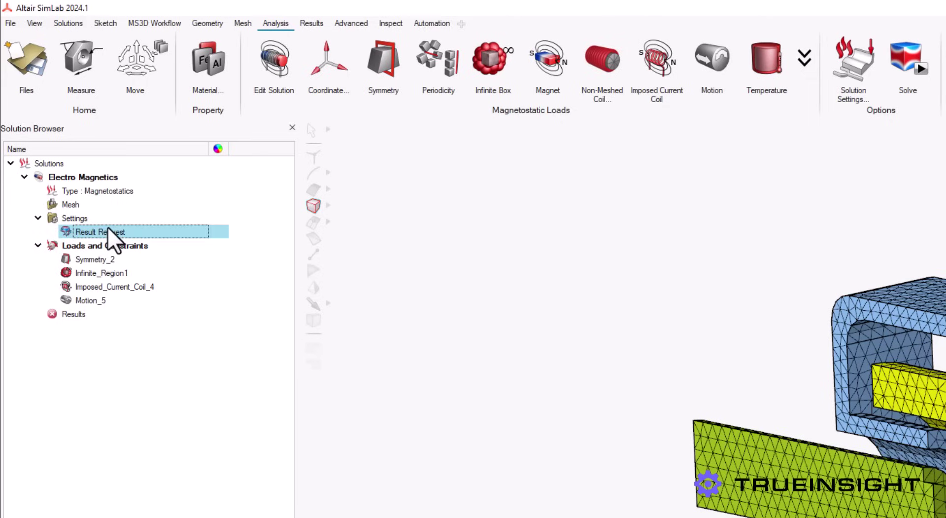
pyautogui.doubleClick(108, 231)
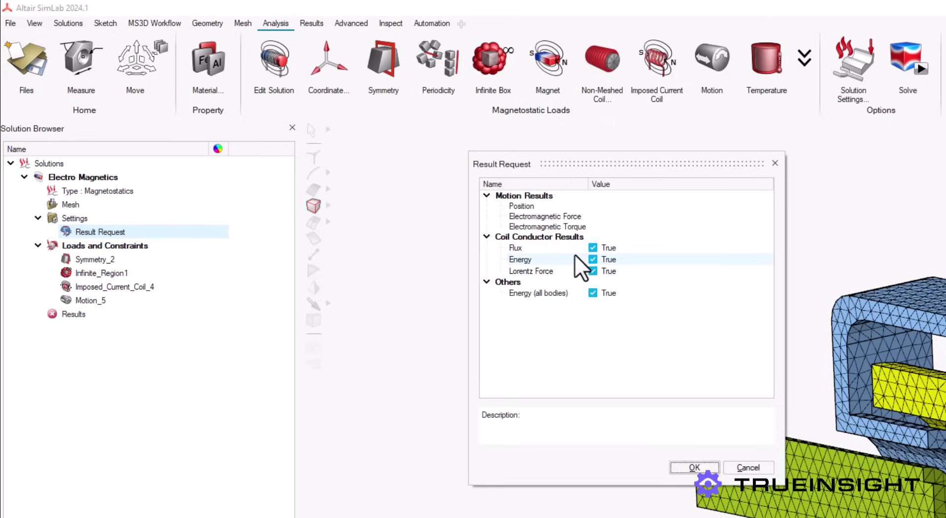
pyautogui.click(593, 293)
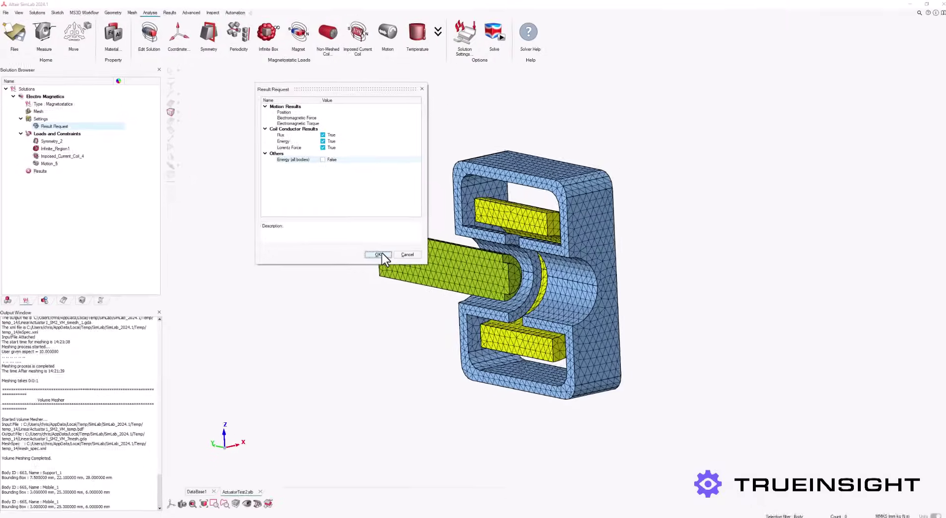
pyautogui.click(694, 466)
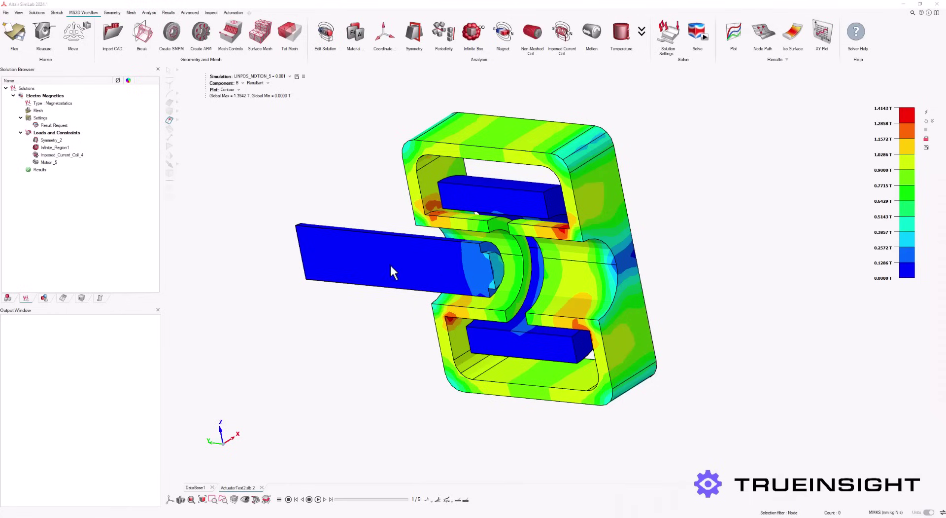
# - Display the resultant B field results as a vector plot at motion position 0.005
pyautogui.rightClick(40, 170)
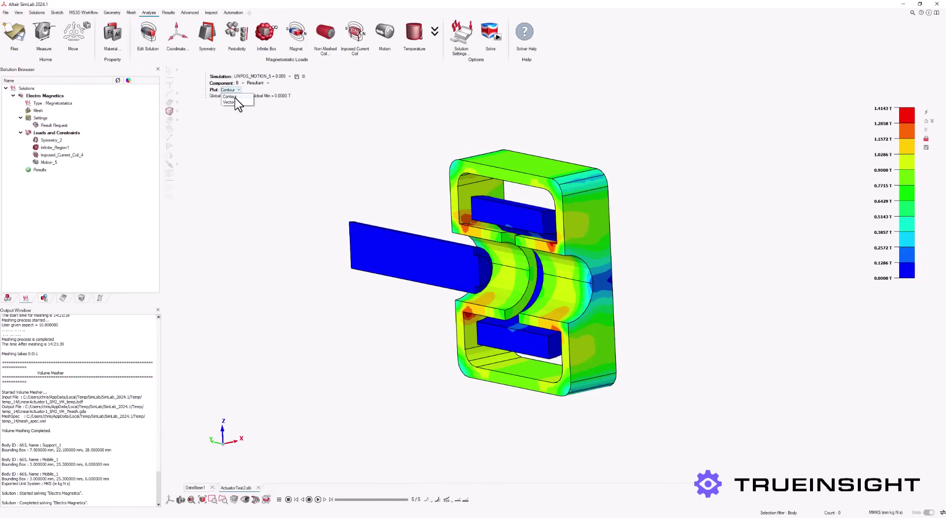
pyautogui.click(235, 103)
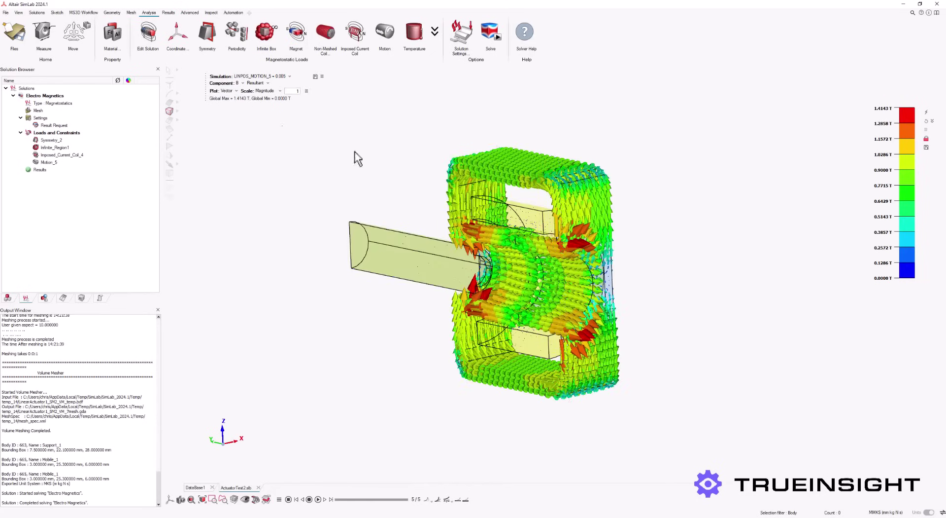
# - Compare the B field vector plot at magnitude scales of 2 and 1, and examine the arrows around the actuator
pyautogui.click(298, 91)
pyautogui.write('2')
pyautogui.press('Return')
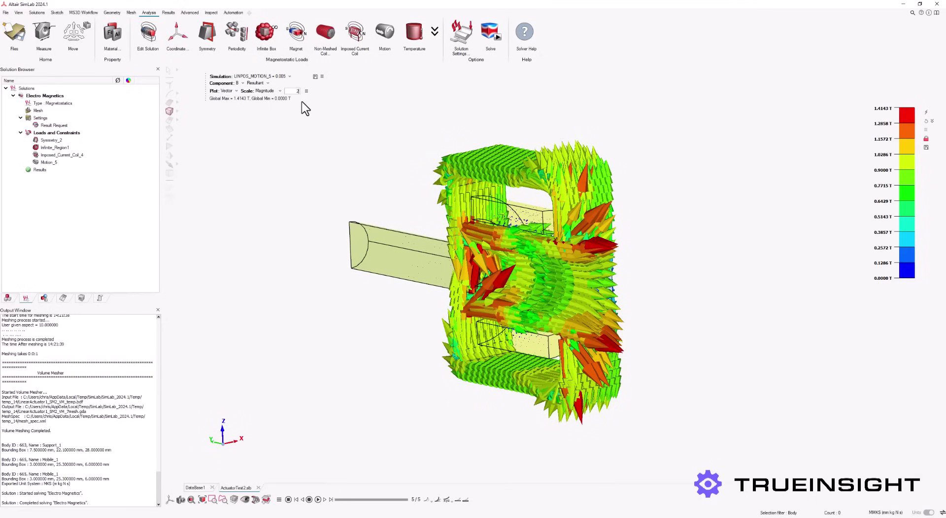
pyautogui.press('BackSpace')
pyautogui.write('1')
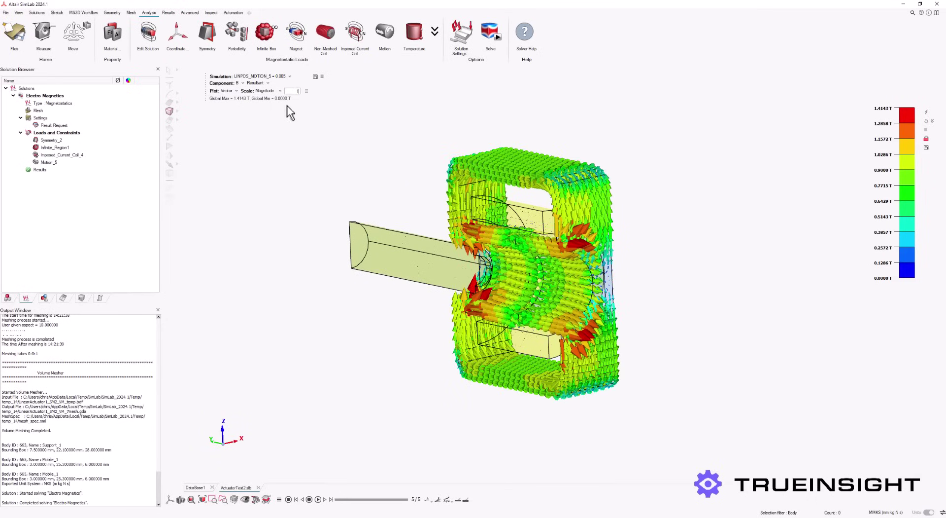
pyautogui.scroll(-1, 556, 256)
pyautogui.scroll(3, 555, 256)
pyautogui.moveTo(695, 337); pyautogui.dragTo(682, 344, button='right')
pyautogui.moveTo(621, 364); pyautogui.dragTo(633, 378, button='middle')
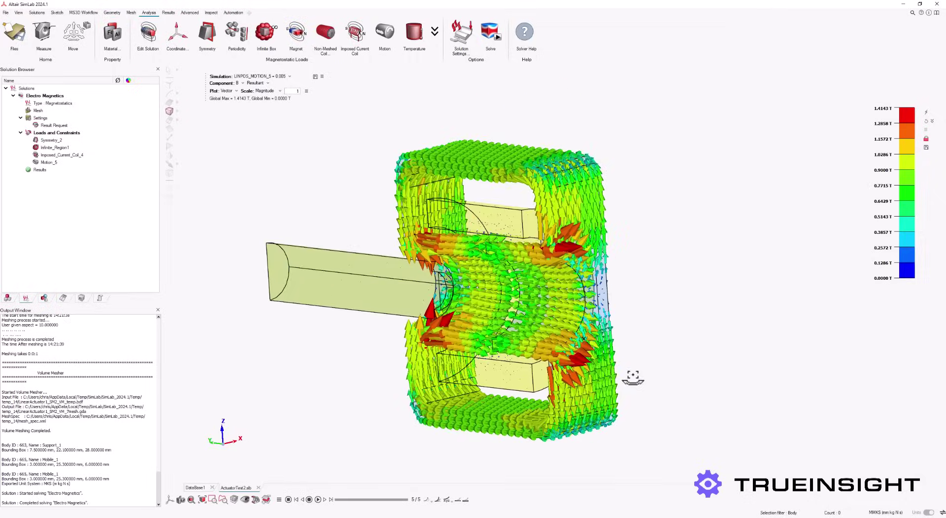
# - Switch the B field plot to Contour and view it at motion positions 0.001, 0.003 and 0.005
pyautogui.click(231, 97)
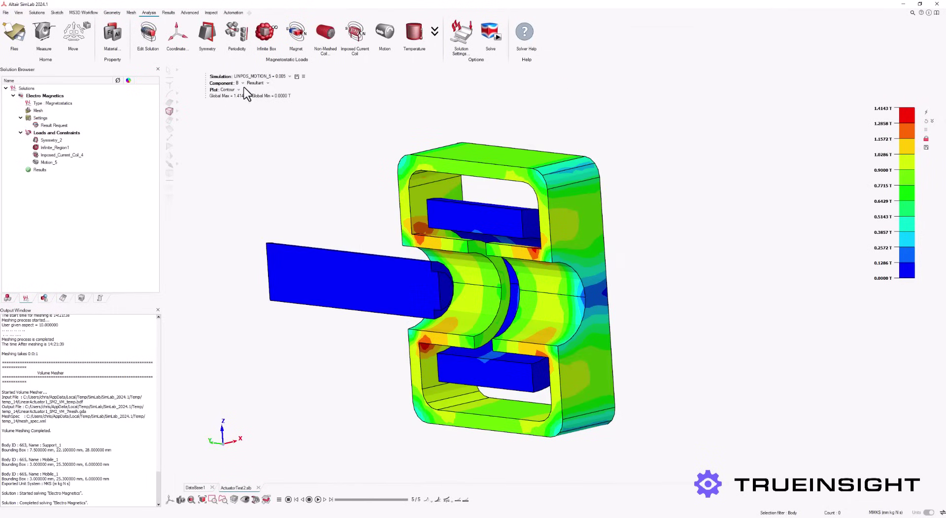
pyautogui.click(285, 79)
pyautogui.click(285, 82)
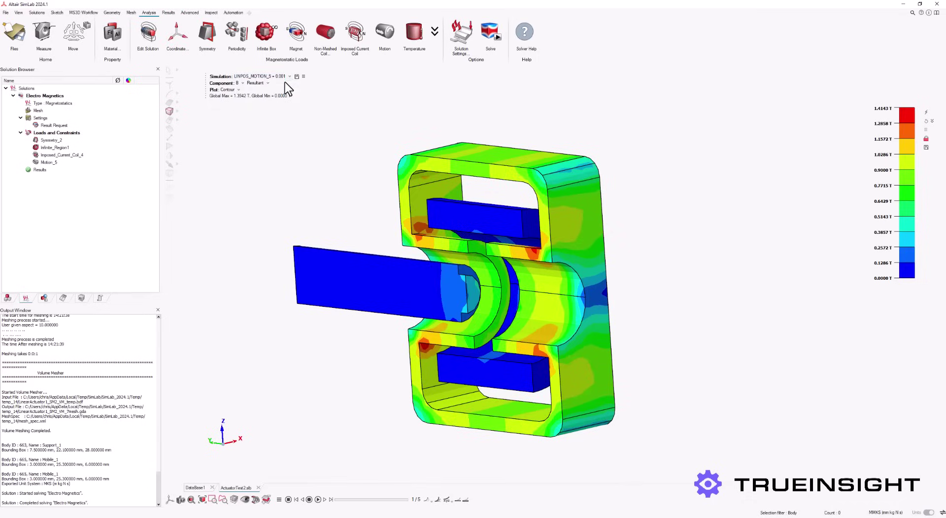
pyautogui.click(284, 78)
pyautogui.click(285, 94)
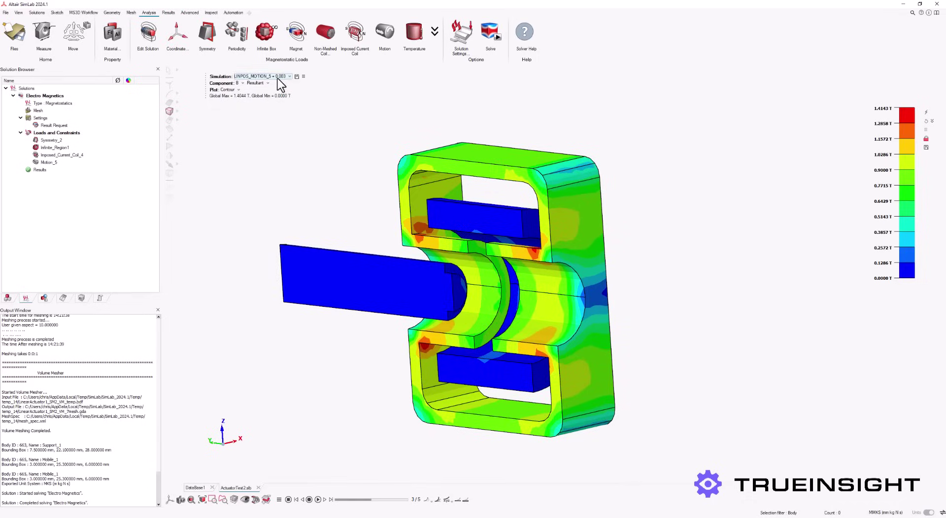
pyautogui.click(281, 77)
pyautogui.click(275, 105)
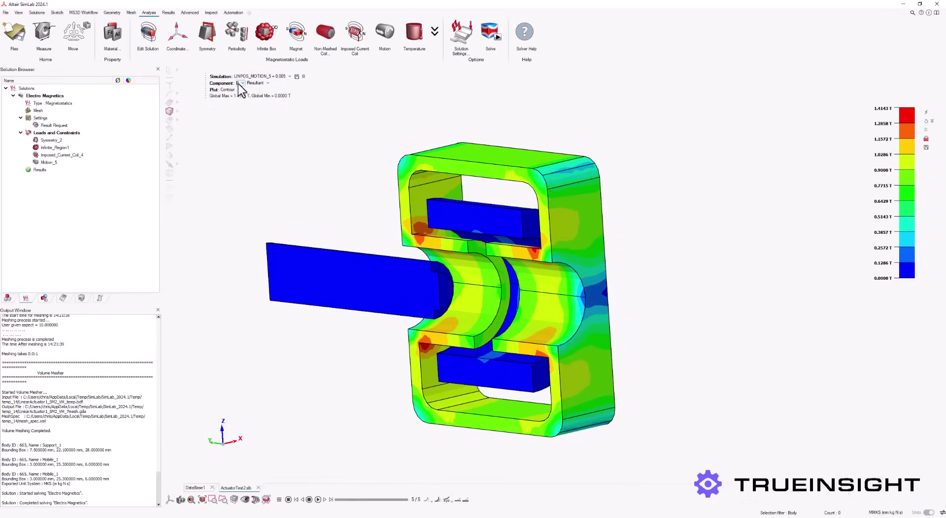
# - View the current density J contour as the resultant and as the X component, examining the coil
pyautogui.click(243, 94)
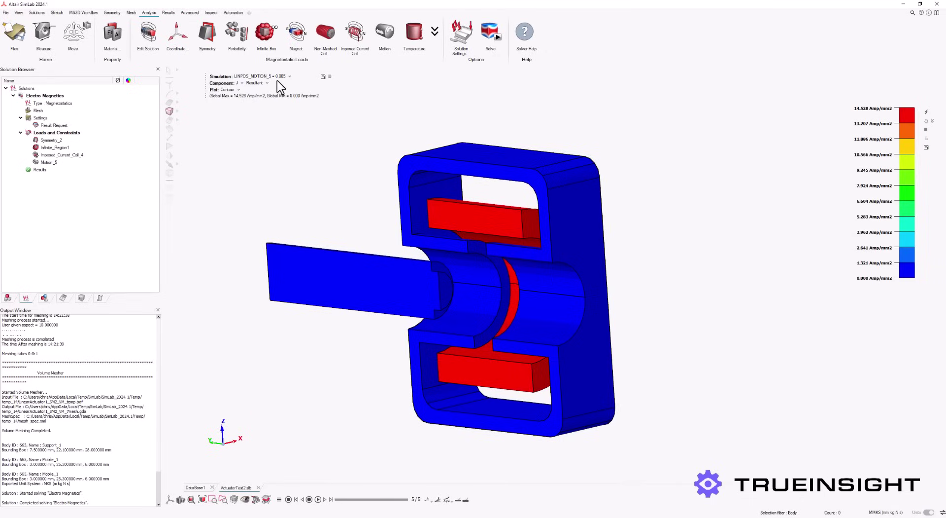
pyautogui.click(254, 83)
pyautogui.click(258, 89)
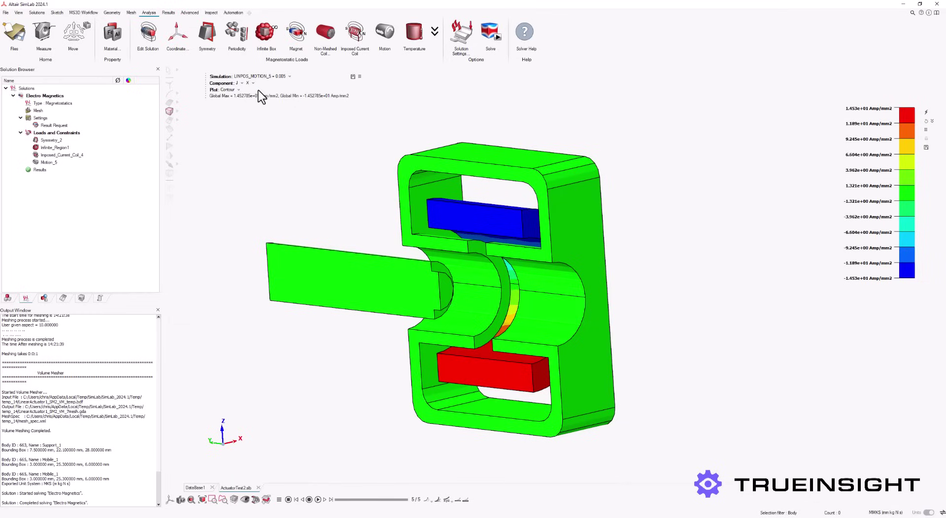
pyautogui.moveTo(625, 369)
pyautogui.mouseDown(button='middle')
pyautogui.moveTo(586, 386)
pyautogui.moveTo(621, 387)
pyautogui.moveTo(628, 376)
pyautogui.mouseUp(button='middle')
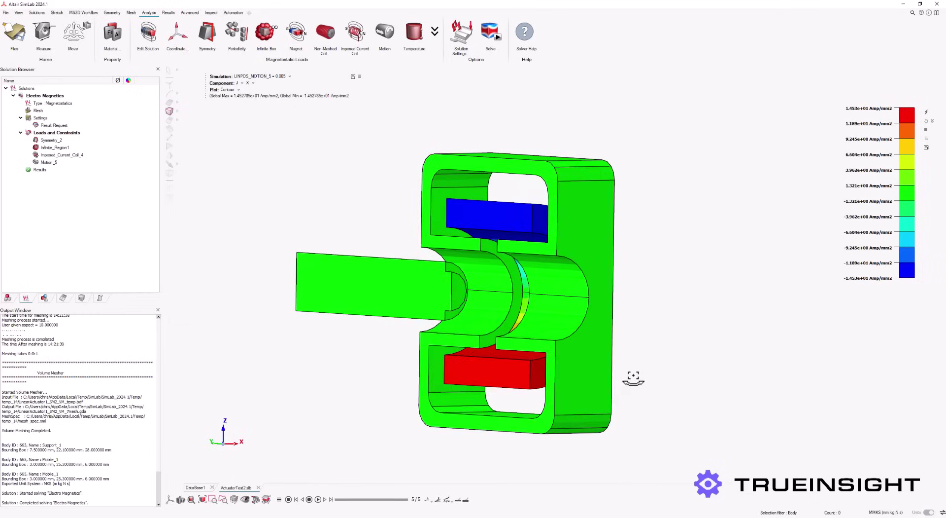
# - Display the resultant B field contour at motion position 0.001
pyautogui.click(249, 92)
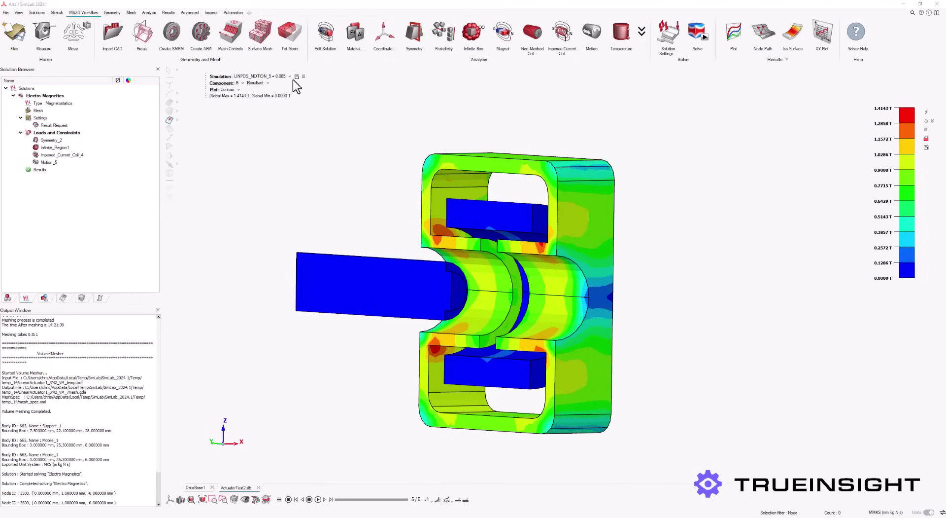
pyautogui.click(289, 77)
pyautogui.click(282, 82)
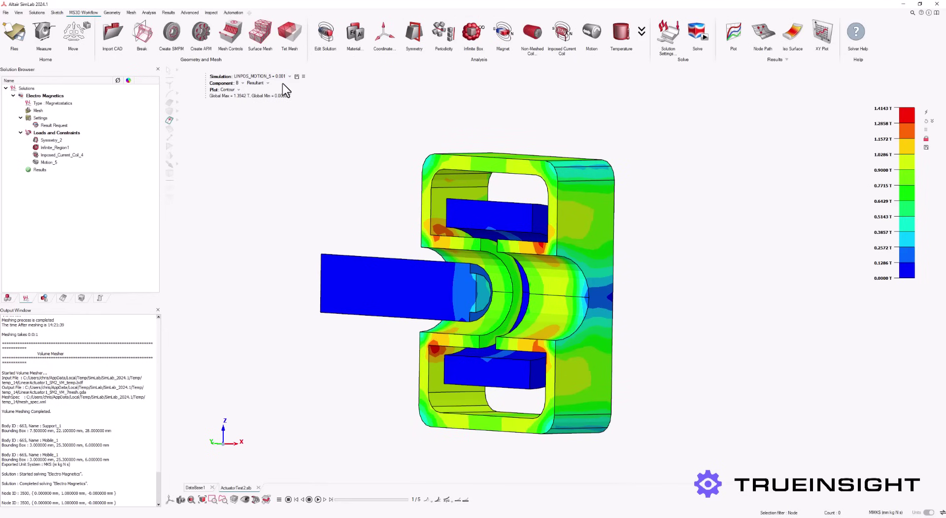
# - Create an XY plot of B-Mag at node 3500 on Mobile_1 with Loadcase/Frequency data for all ELECTRO_MAGNETICS load cases
pyautogui.click(828, 35)
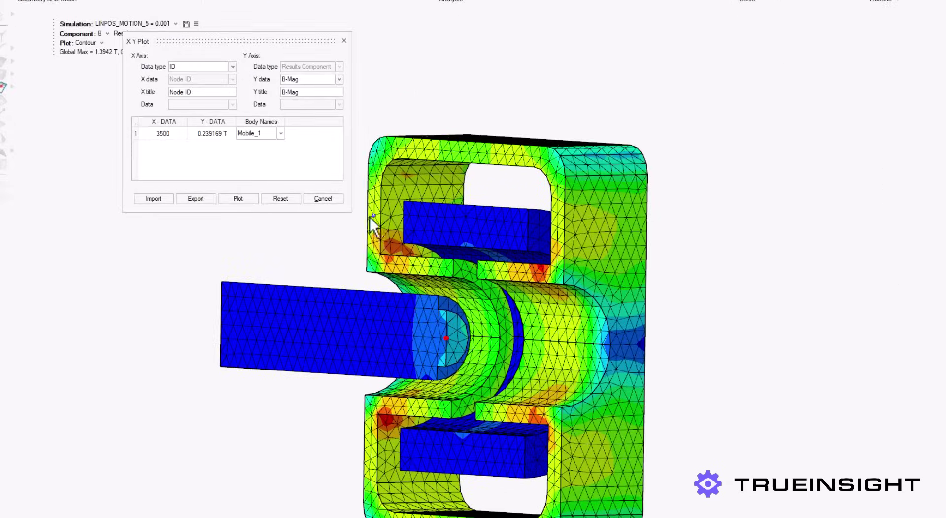
pyautogui.click(233, 67)
pyautogui.click(201, 90)
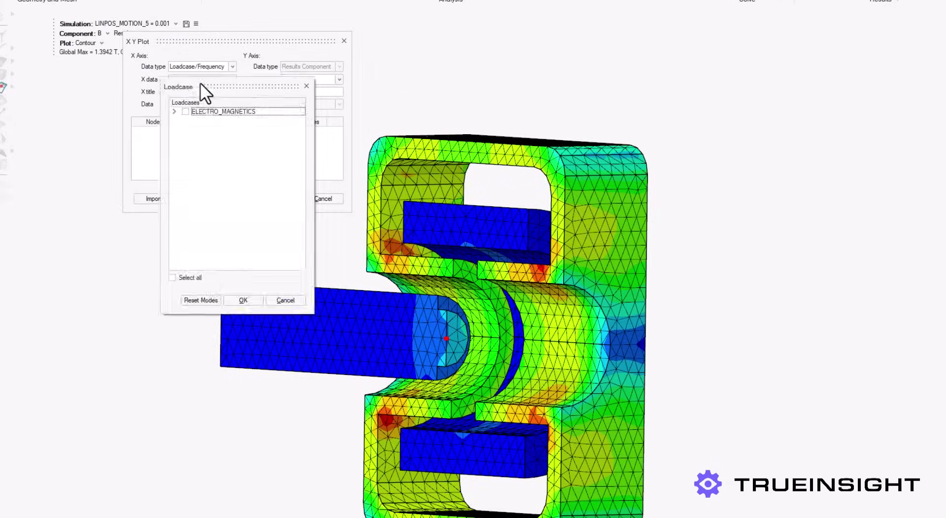
pyautogui.click(175, 112)
pyautogui.click(185, 111)
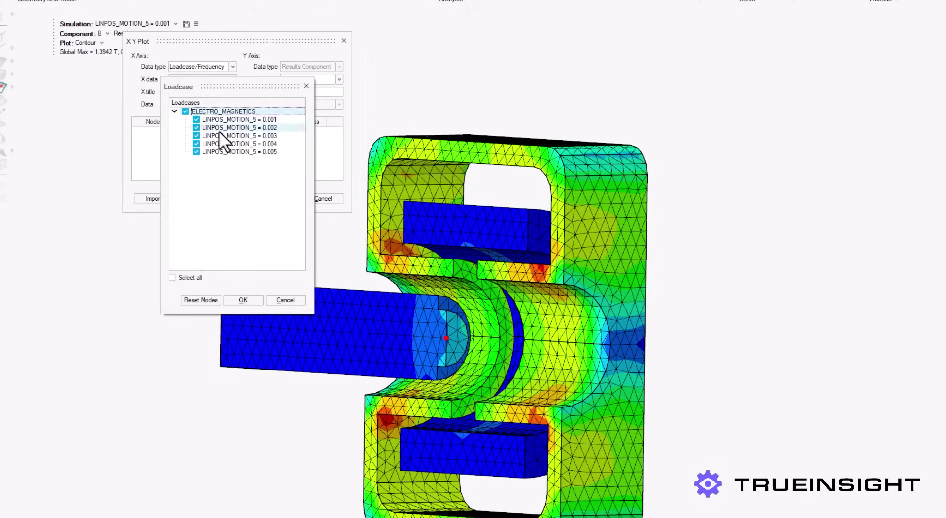
pyautogui.click(243, 299)
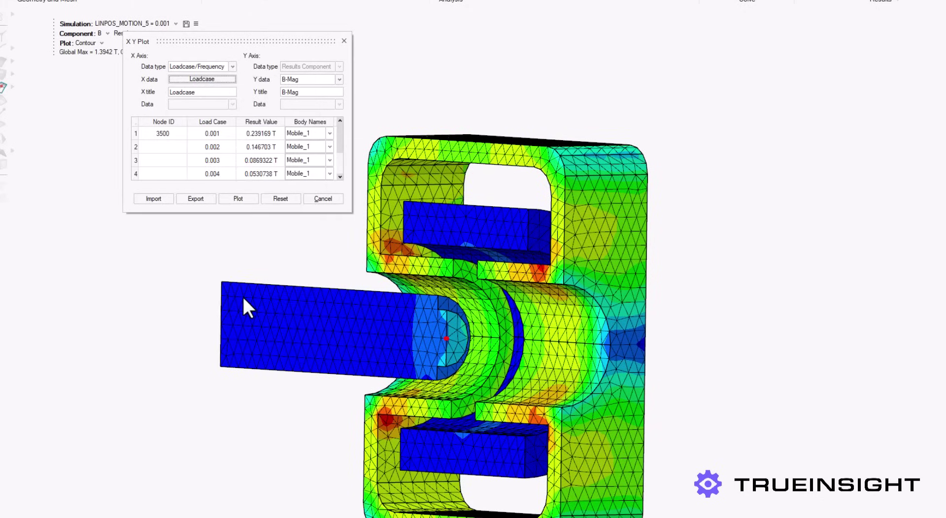
pyautogui.click(239, 199)
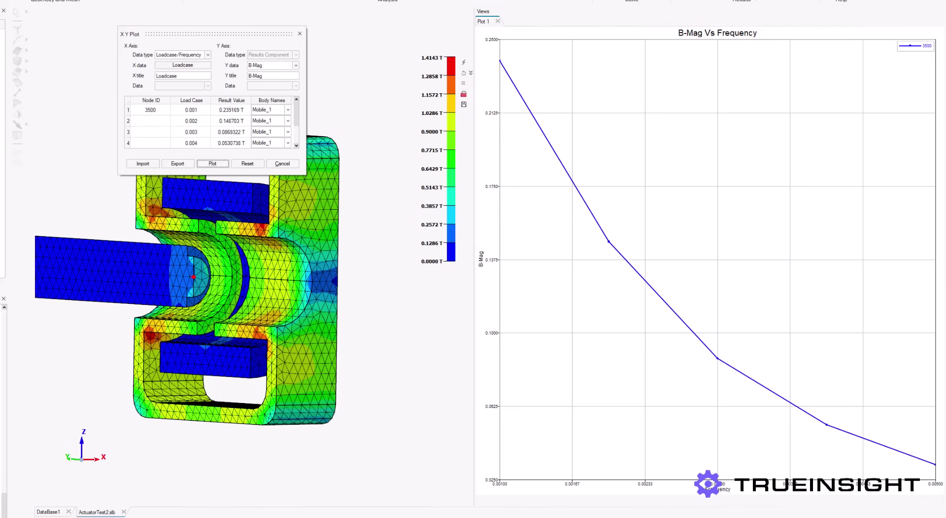
pyautogui.click(300, 33)
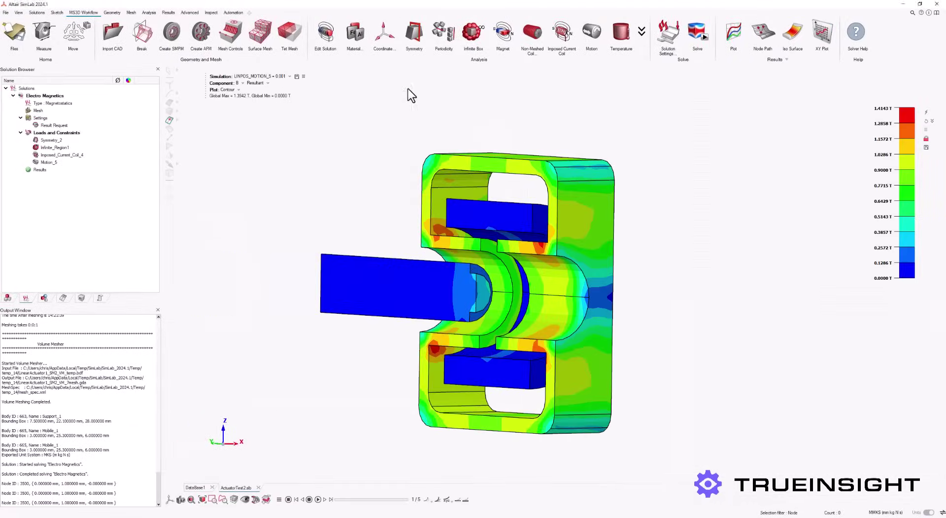
# - Animate the B field contour through the motion positions
pyautogui.click(319, 499)
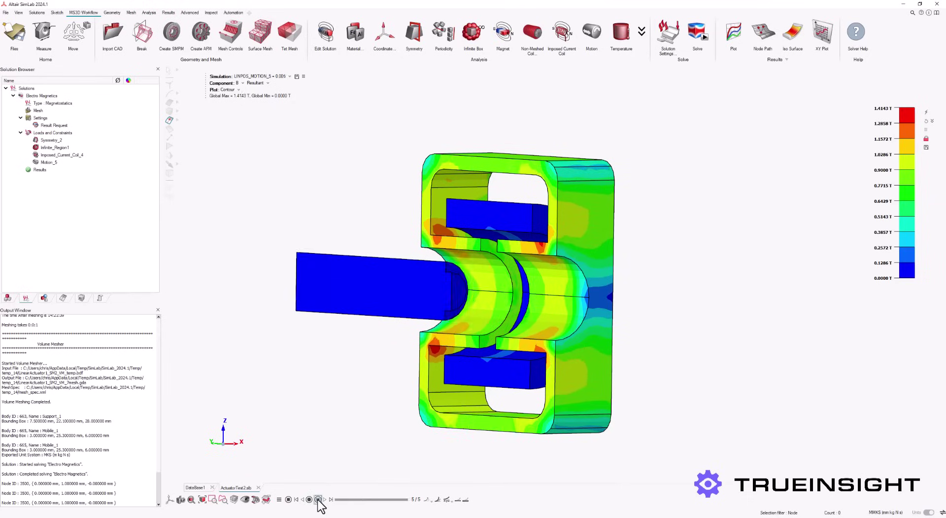